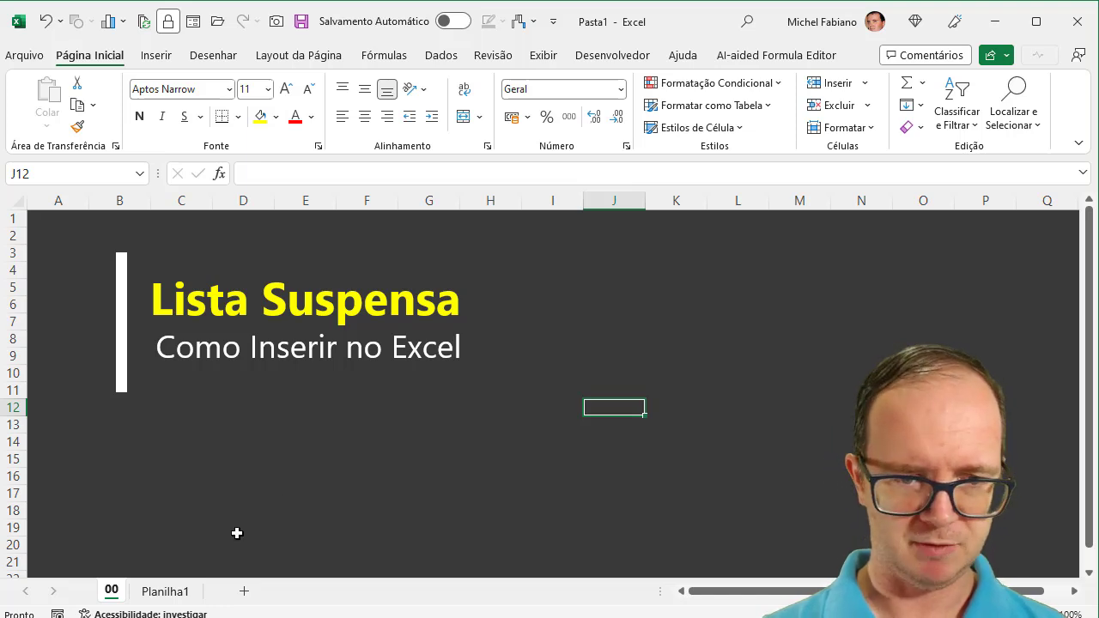
Switch to the blank sheet Planilha1, zoom in, and select cell B2.
click(166, 591)
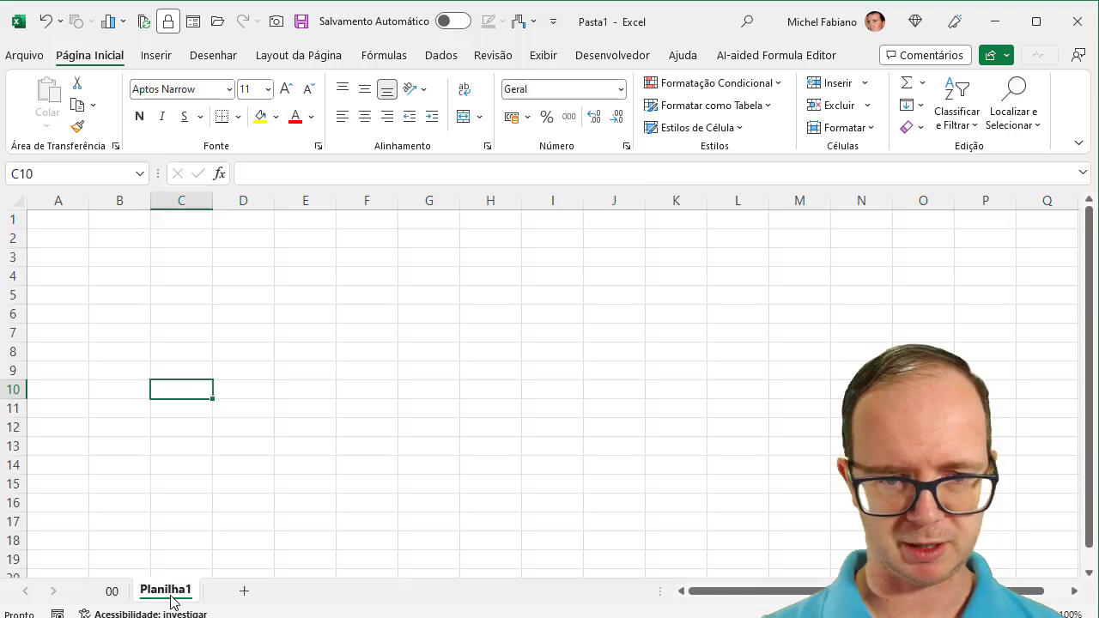
scroll(549, 386, up, 4)
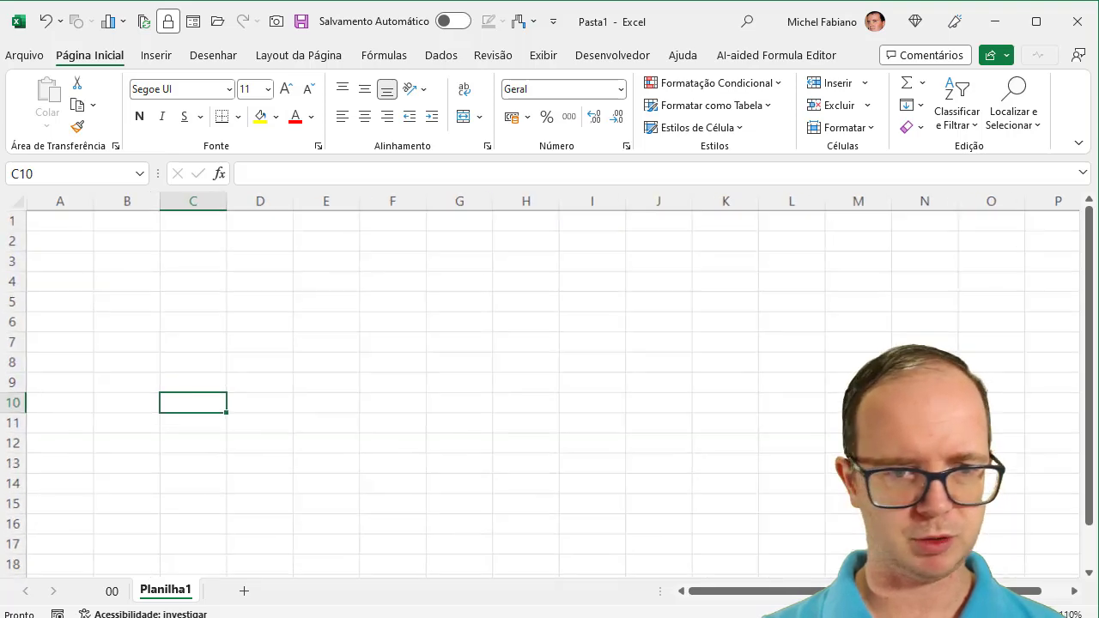
scroll(550, 387, up, 2)
scroll(549, 386, up, 1)
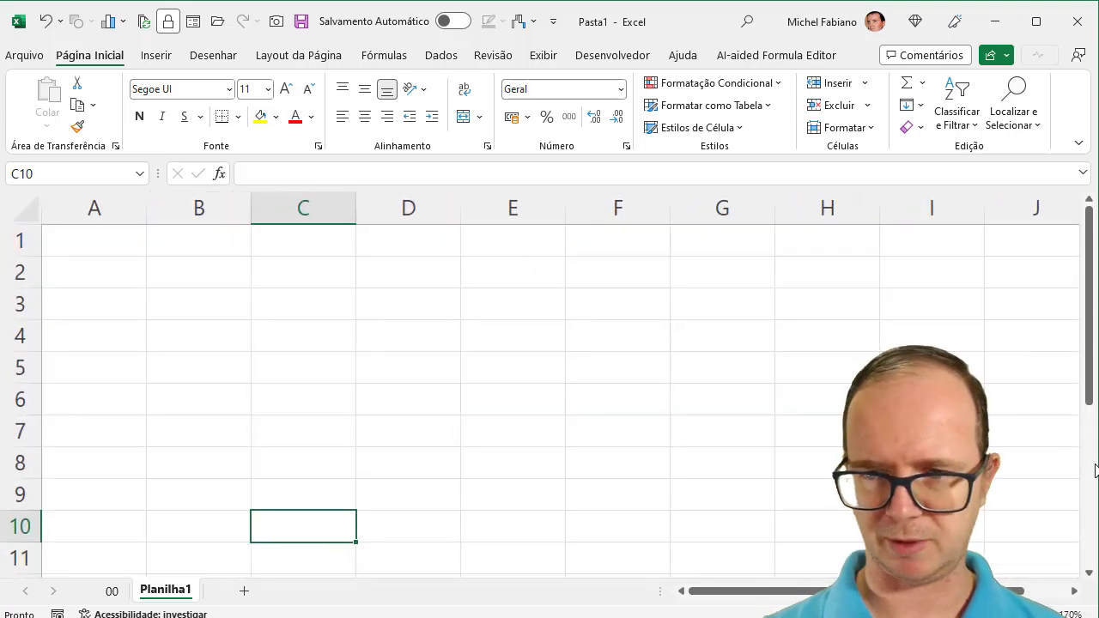
click(1090, 378)
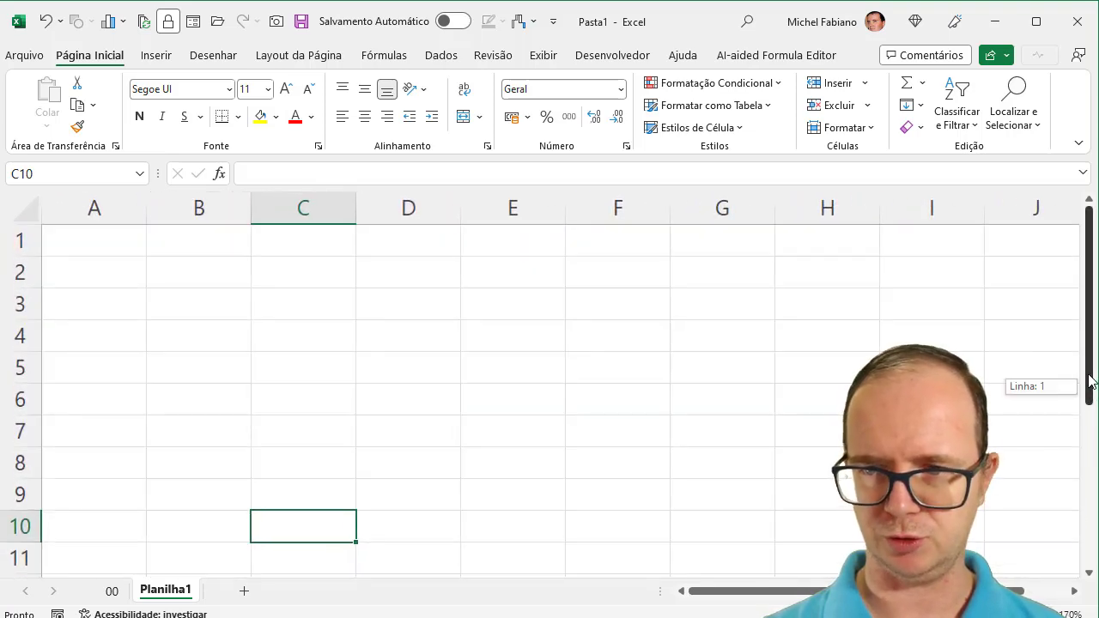
click(239, 271)
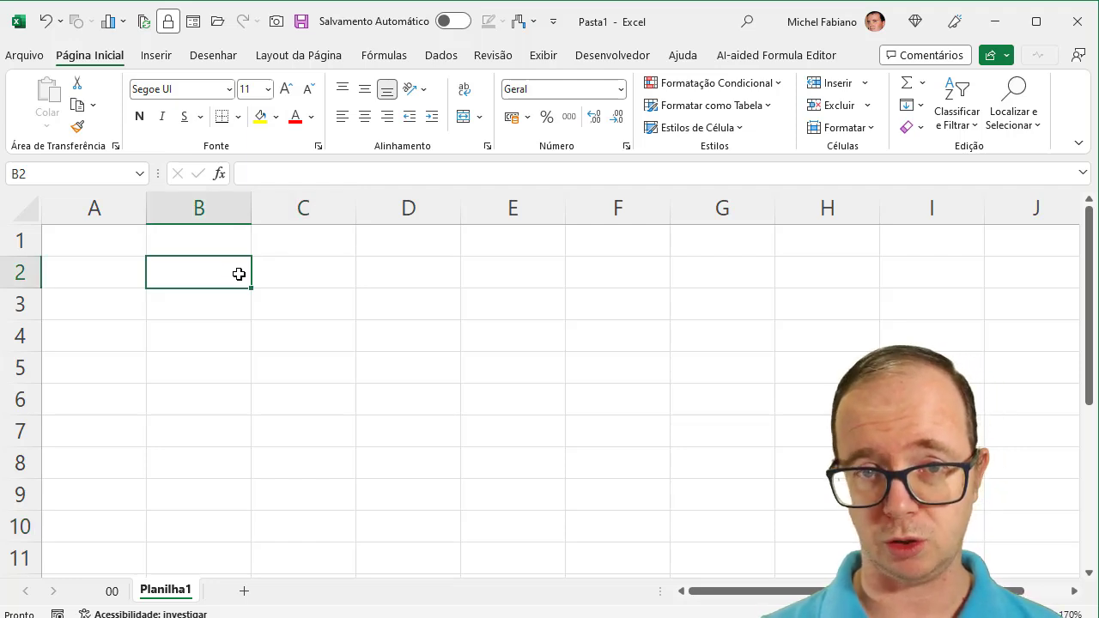
Open the Validação de Dados dialog for B2 from the Dados tab.
click(443, 57)
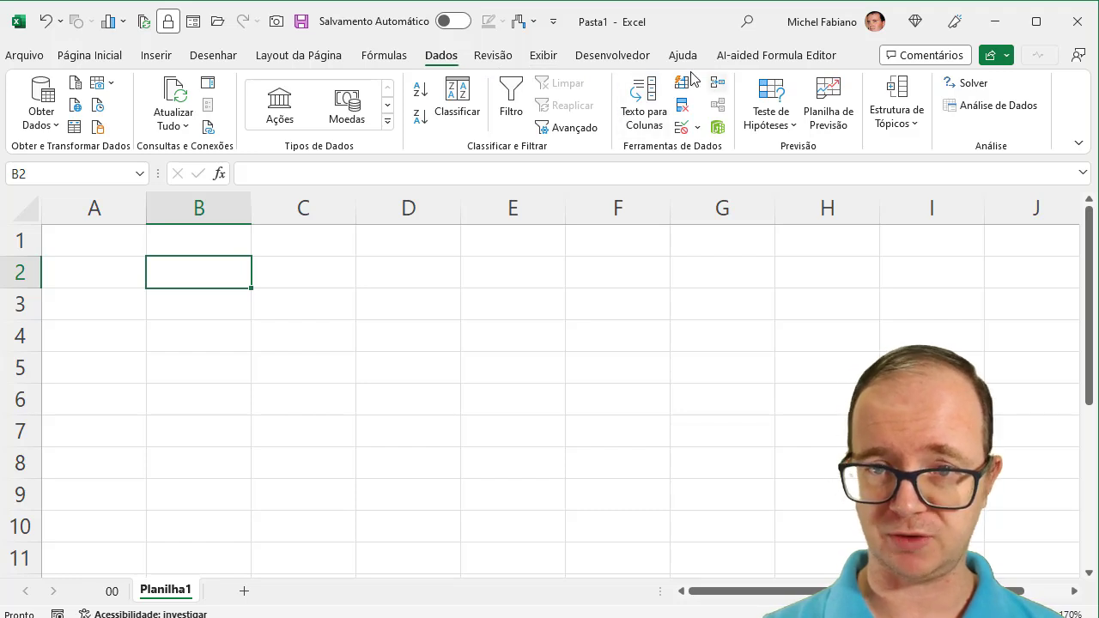
click(698, 128)
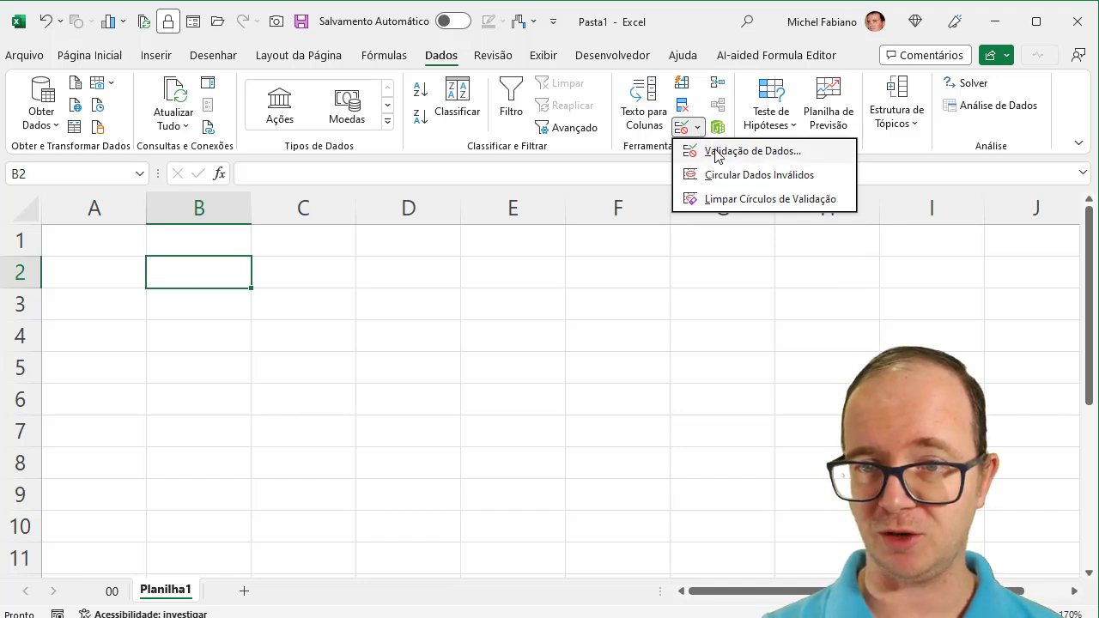
click(719, 153)
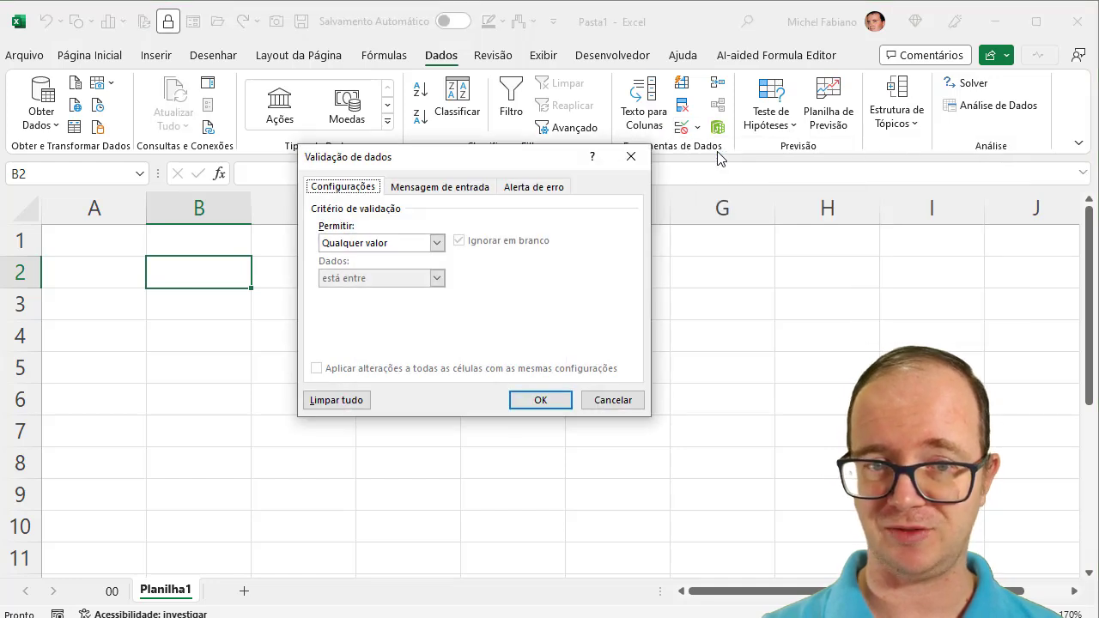
Set B2's validation to Lista with source SP;SC;RJ;TO;PB;PE;BA and confirm.
click(437, 243)
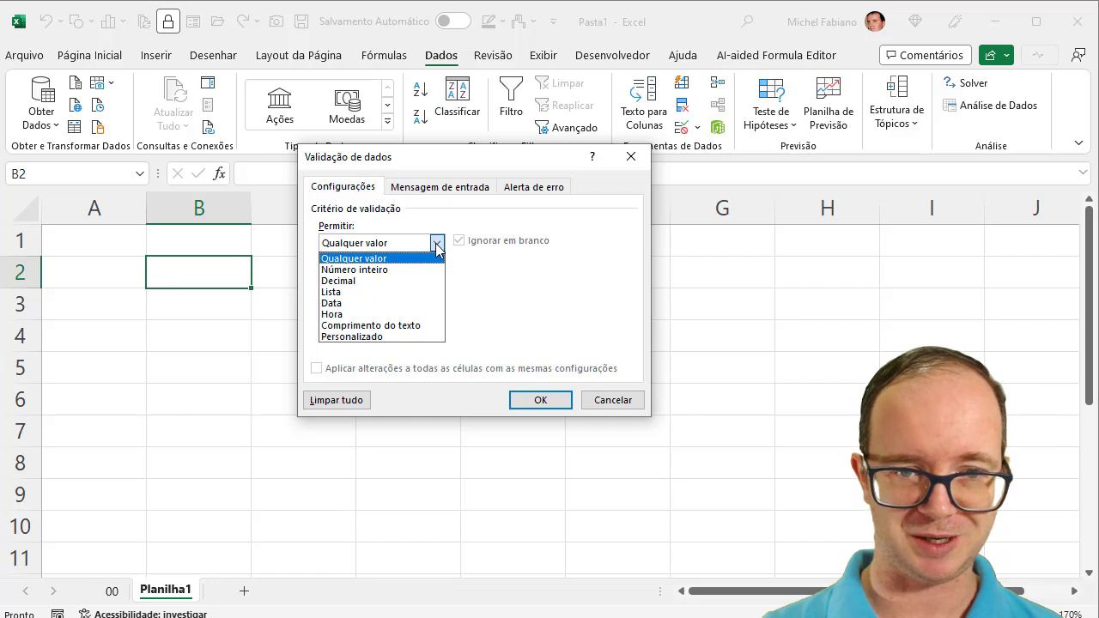
click(406, 293)
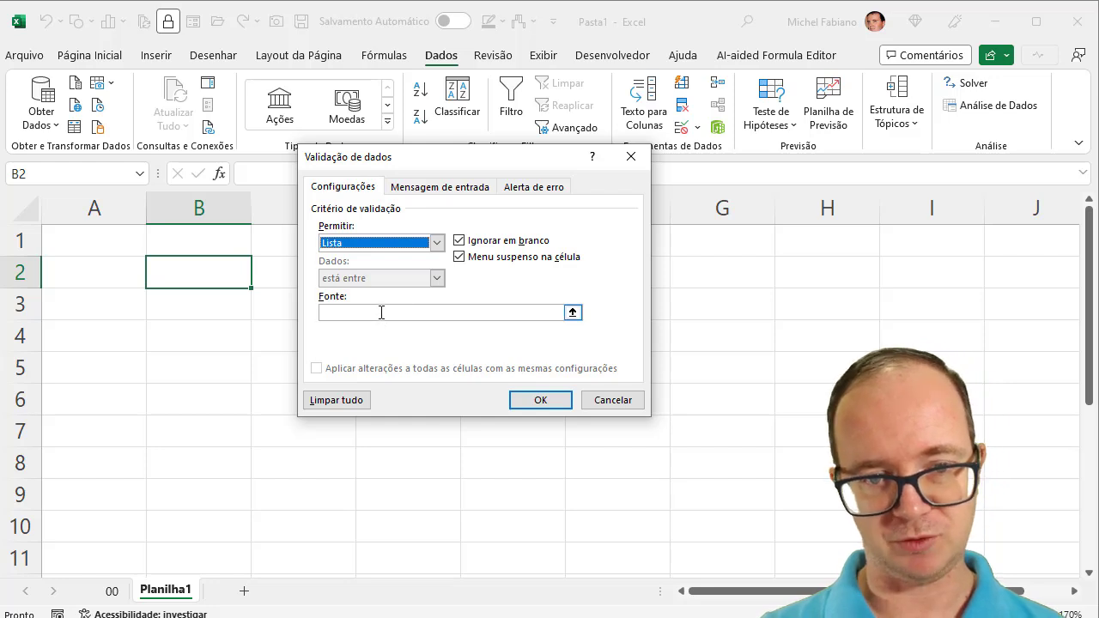
click(382, 312)
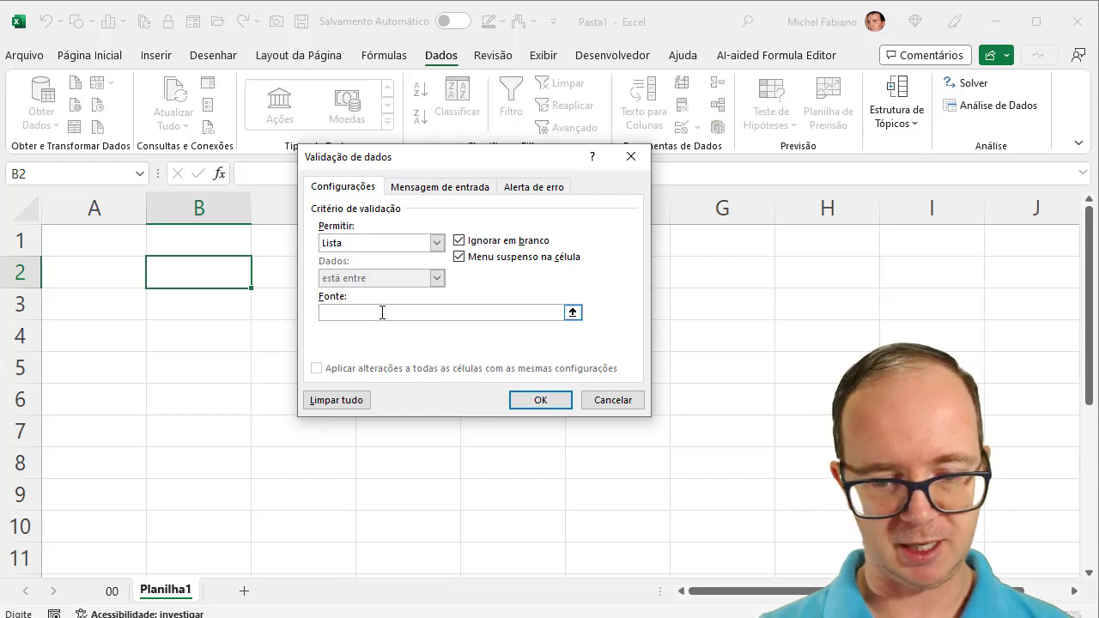
text(SP;SC;RJ;)
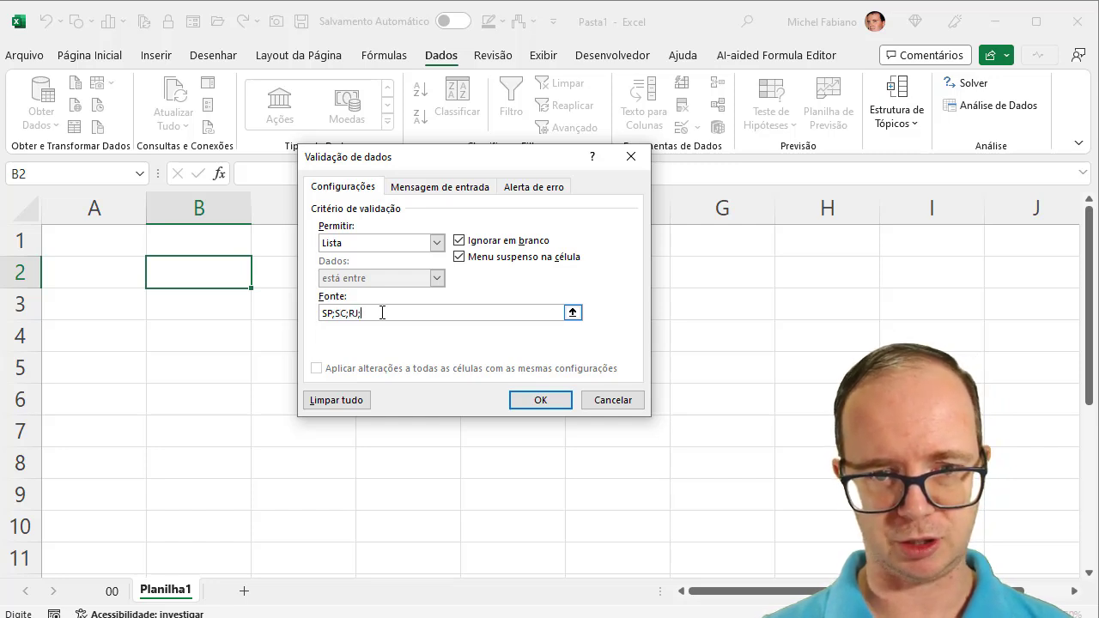
text(TO;PB;PE)
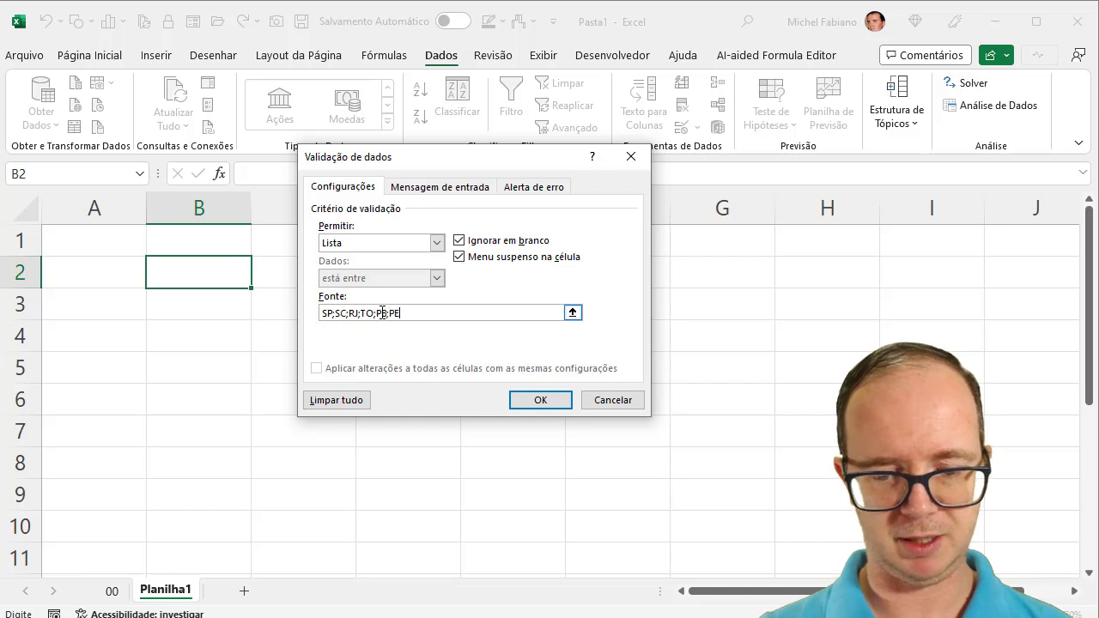
text(;BA)
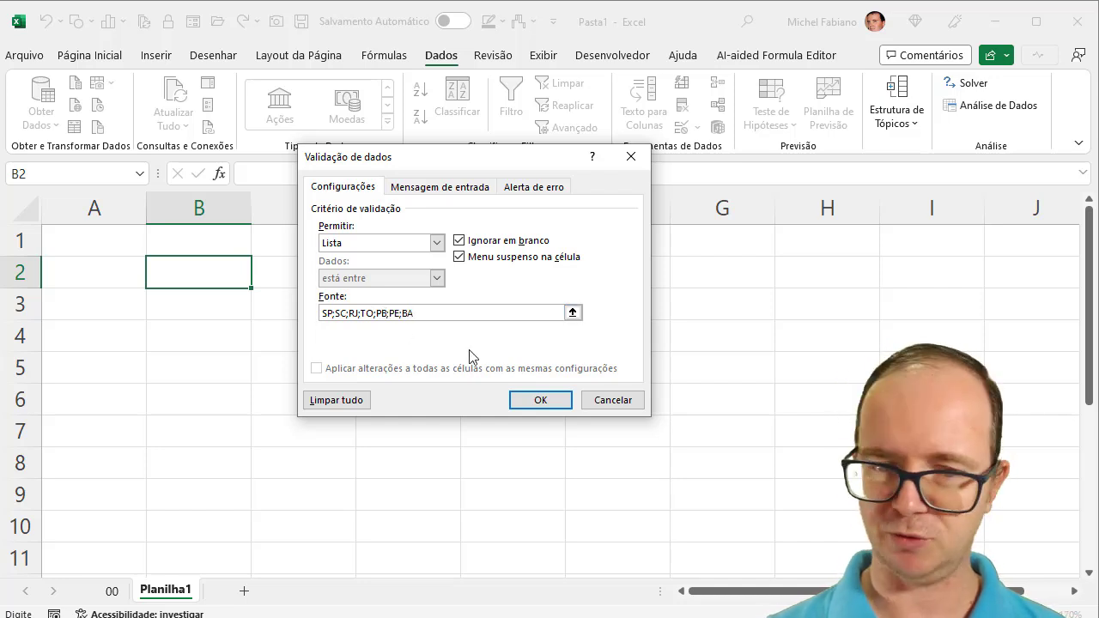
click(541, 400)
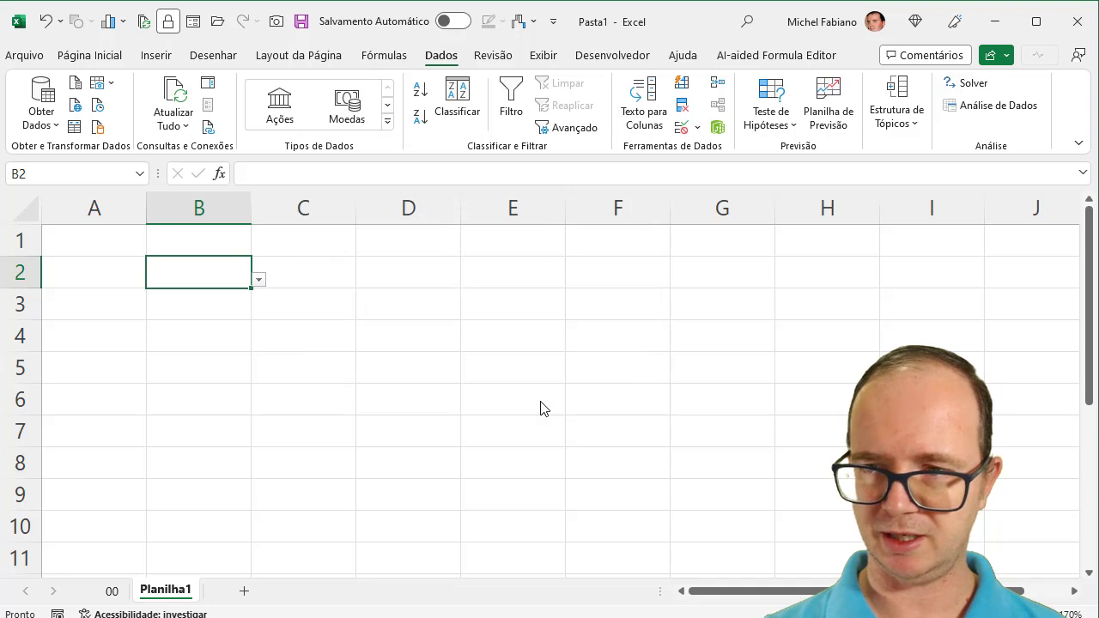
Pick SC, TO, PE, SC, SP and finally PB from B2's drop-down list.
click(261, 283)
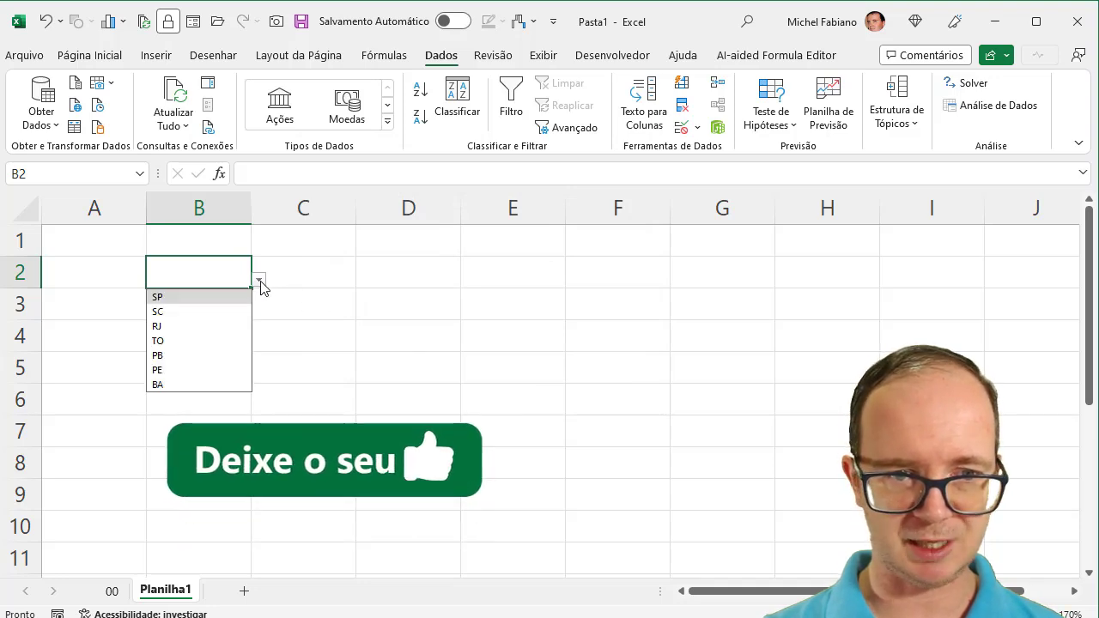
click(202, 313)
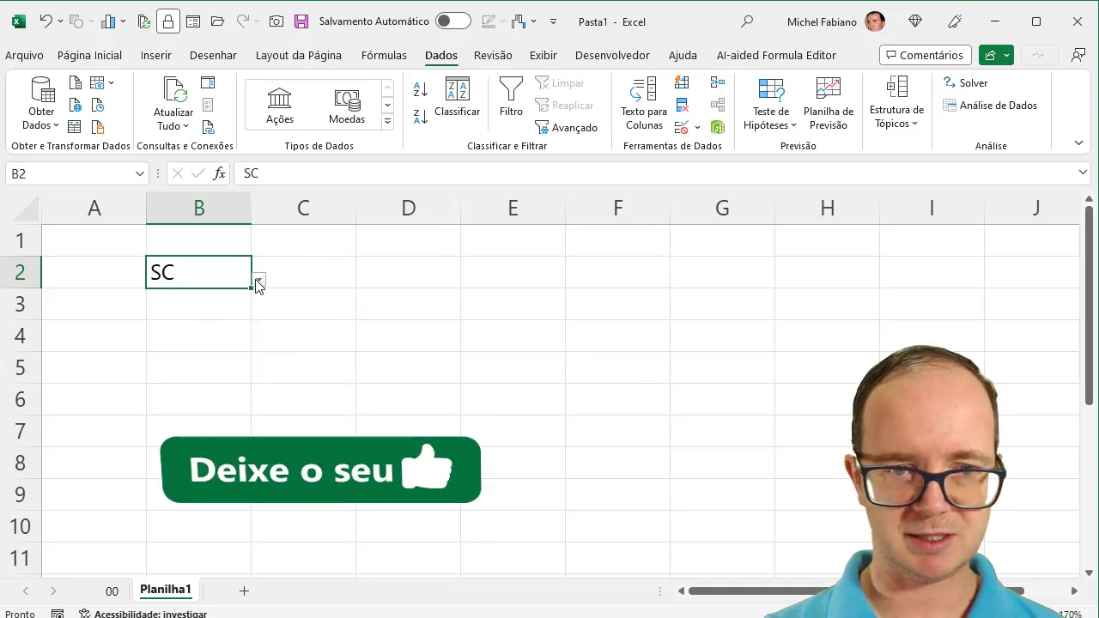
click(258, 279)
click(187, 341)
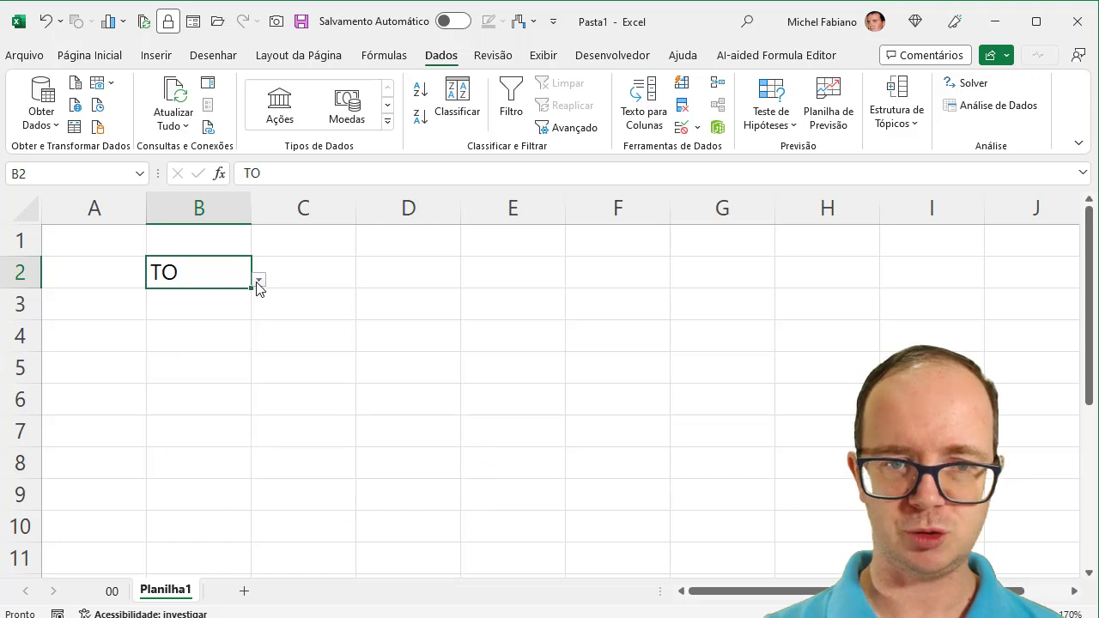
click(259, 280)
click(157, 370)
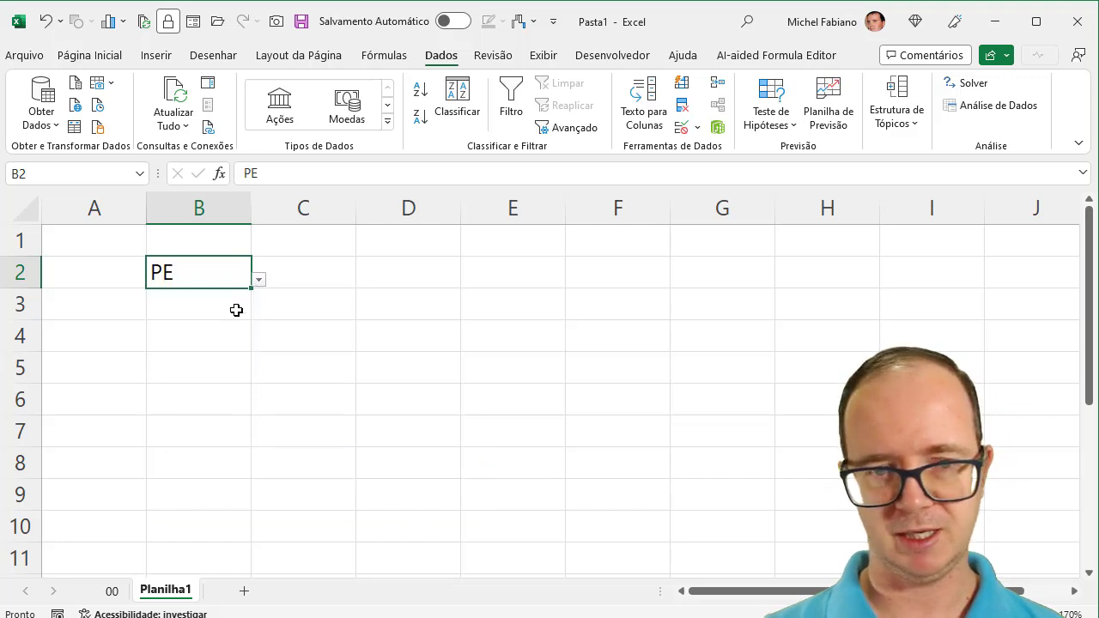
click(258, 281)
click(189, 313)
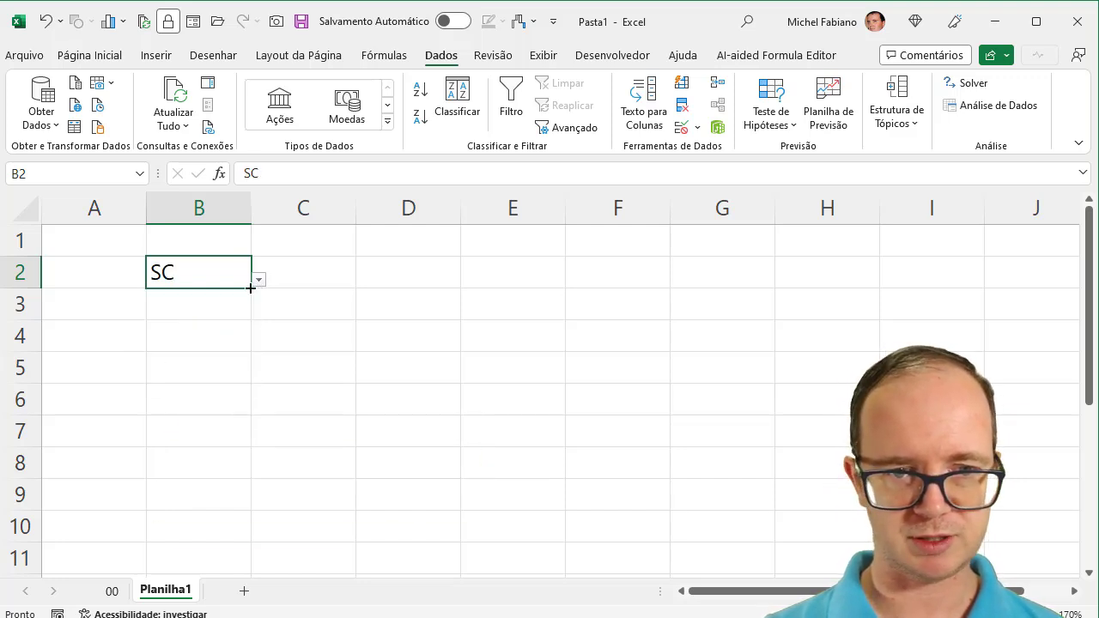
click(258, 280)
click(220, 296)
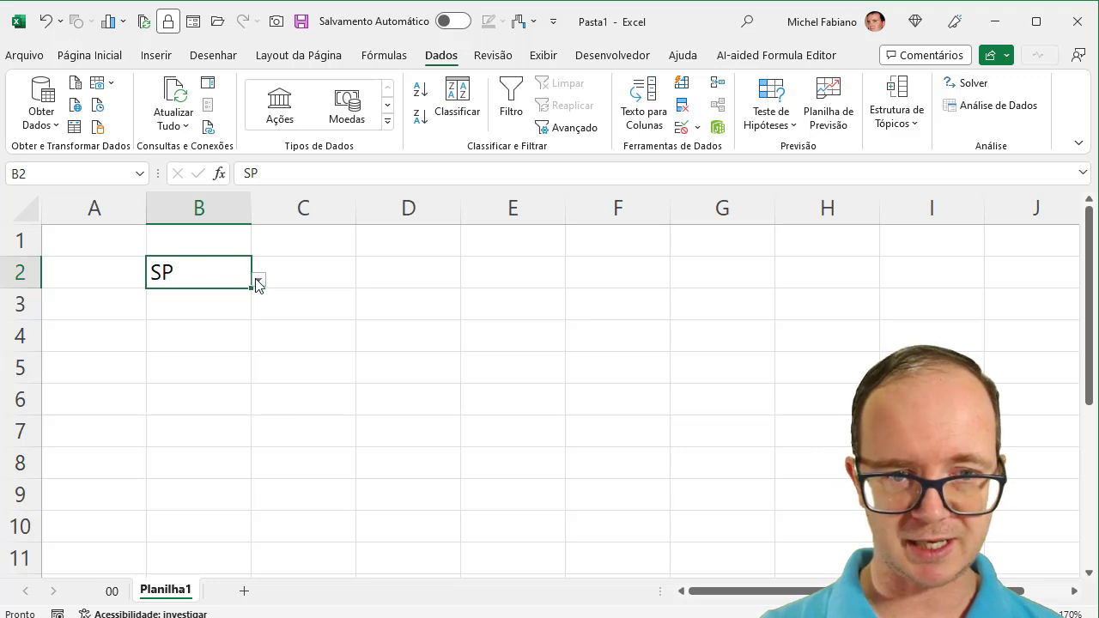
click(259, 282)
click(184, 361)
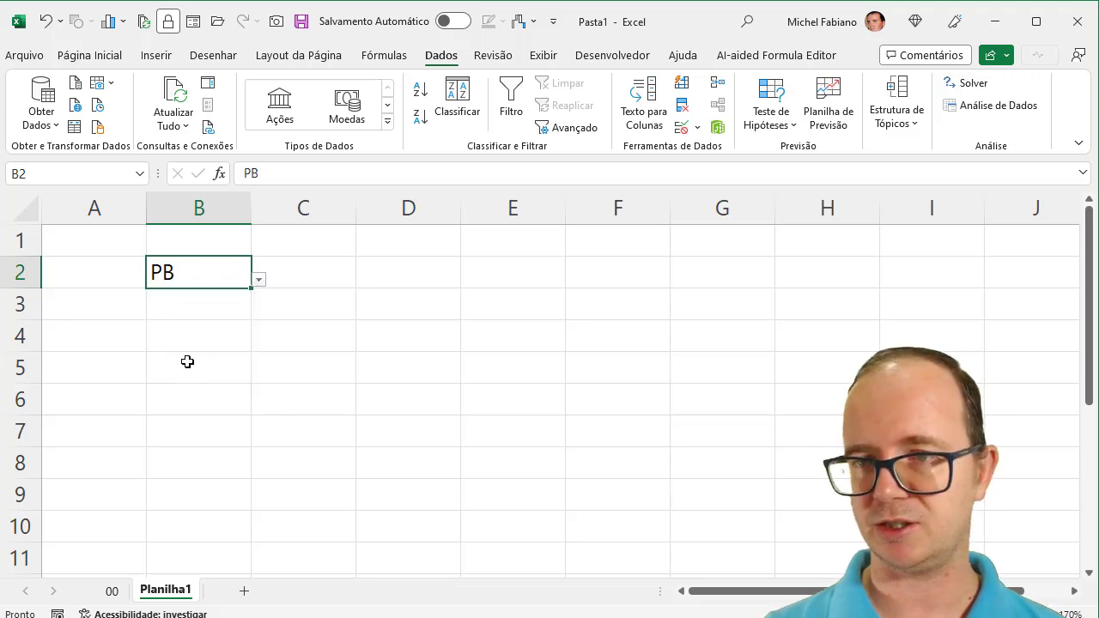
click(258, 280)
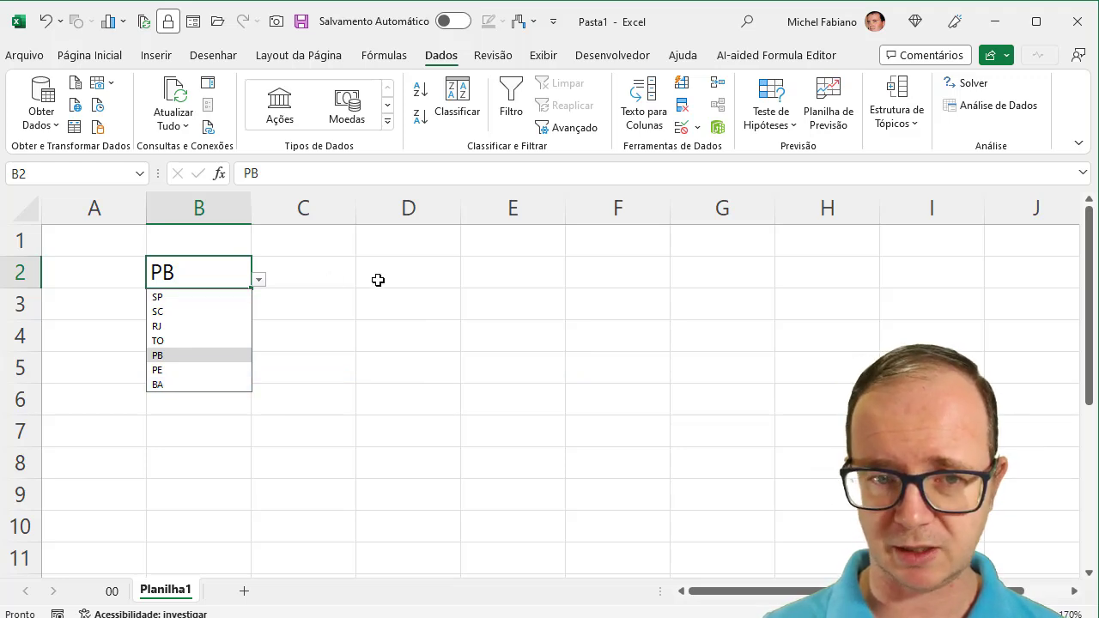
click(474, 279)
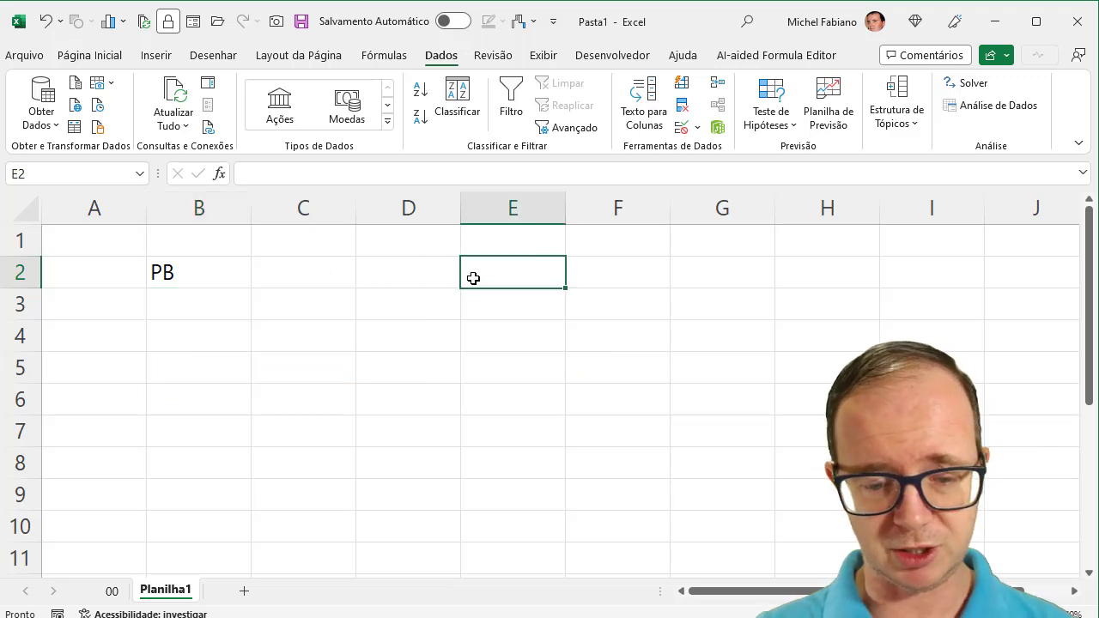
text(PB)
key(Return)
text(SC)
key(Return)
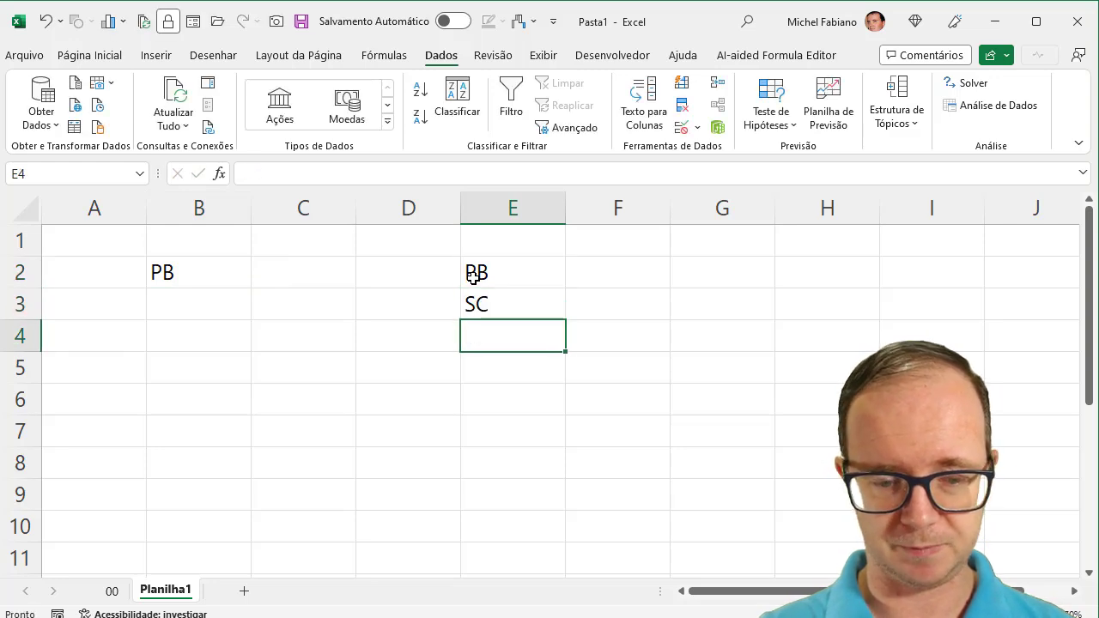
text(RJ)
key(Return)
text(TO)
key(Return)
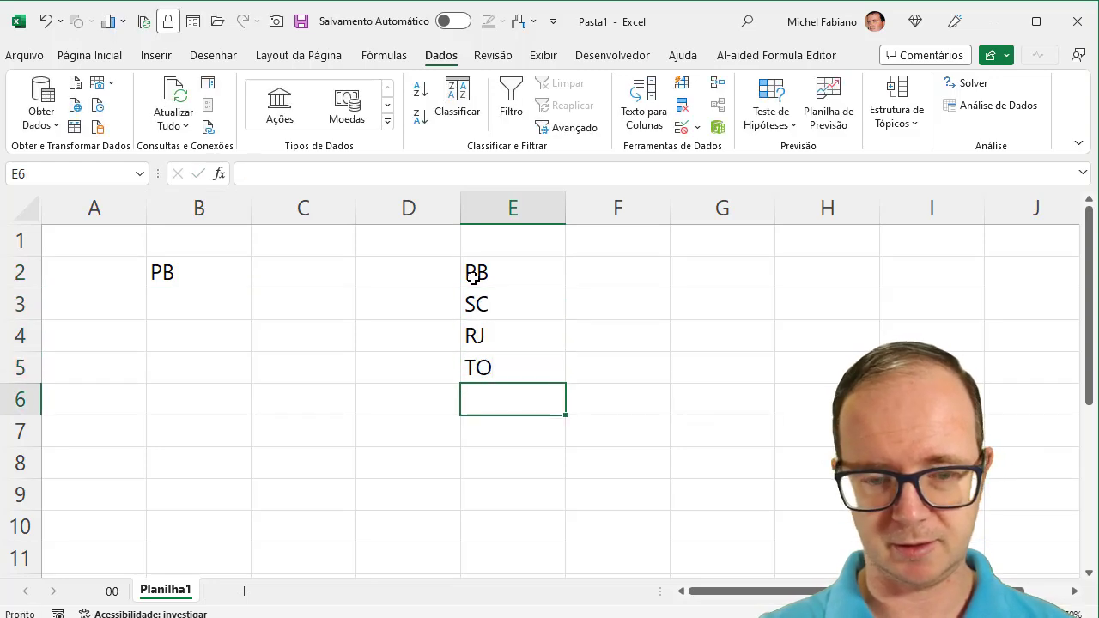
text(PR)
key(Return)
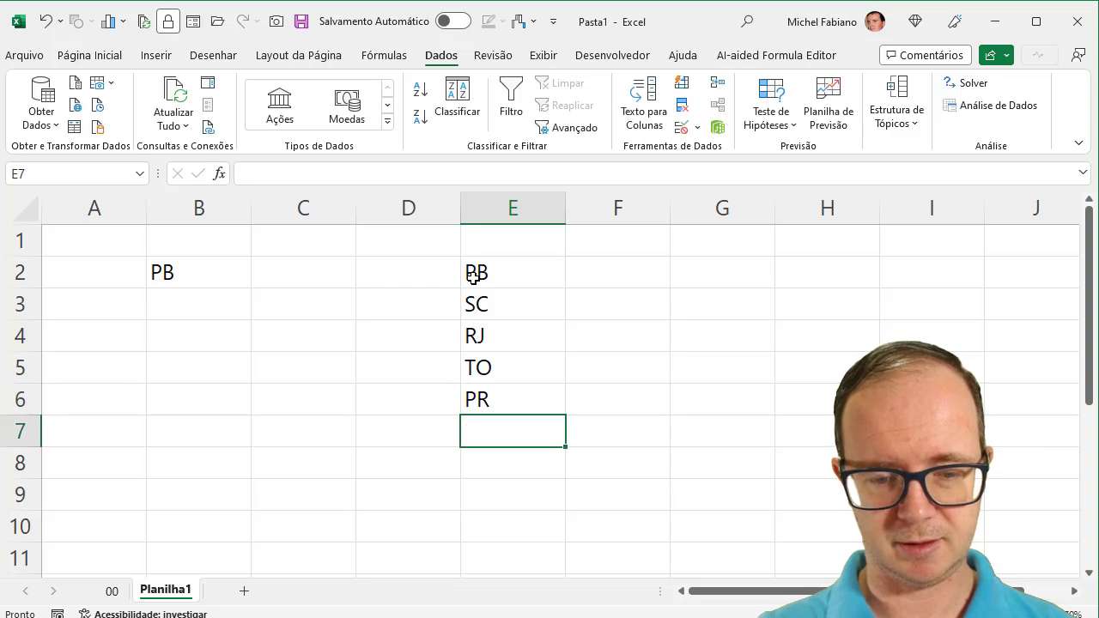
text(RS)
key(Return)
text(T)
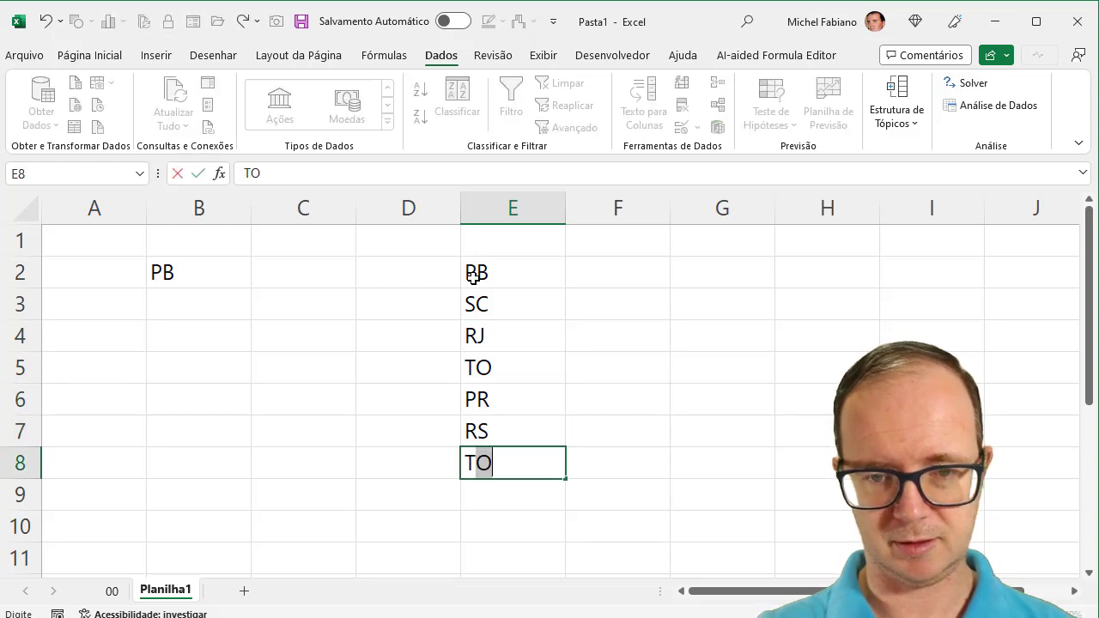
key(BackSpace)
key(BackSpace)
text(I)
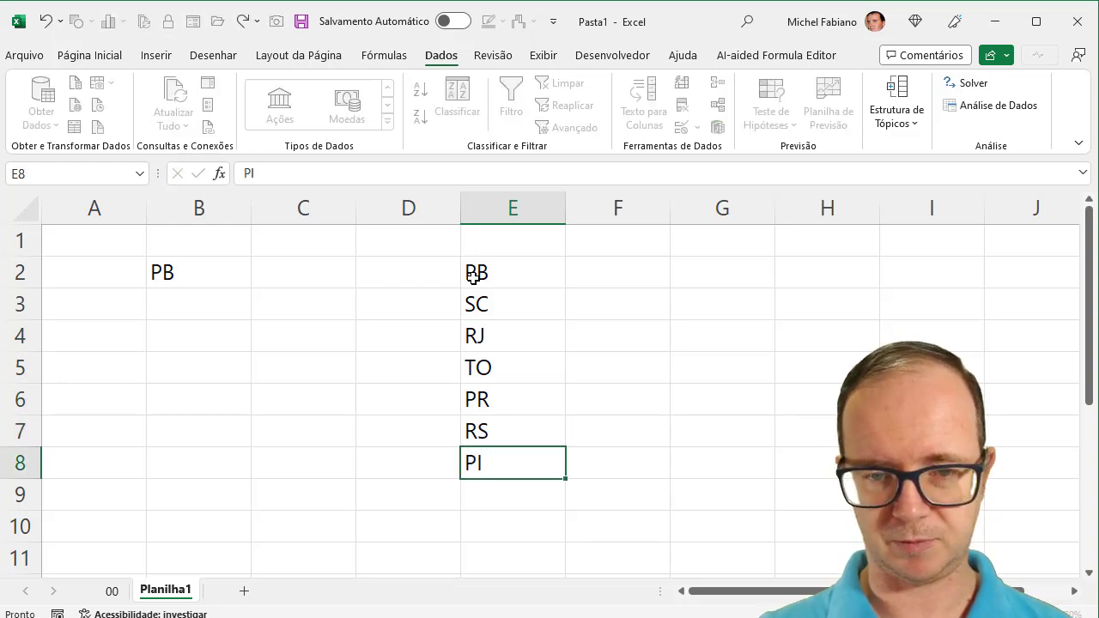
key(Return)
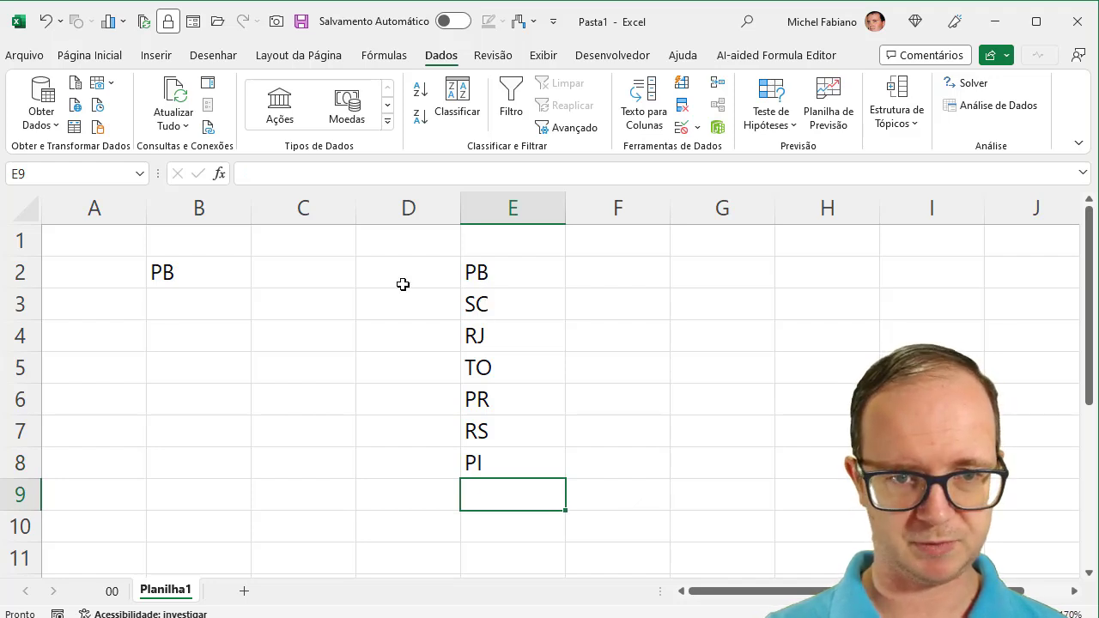
click(297, 267)
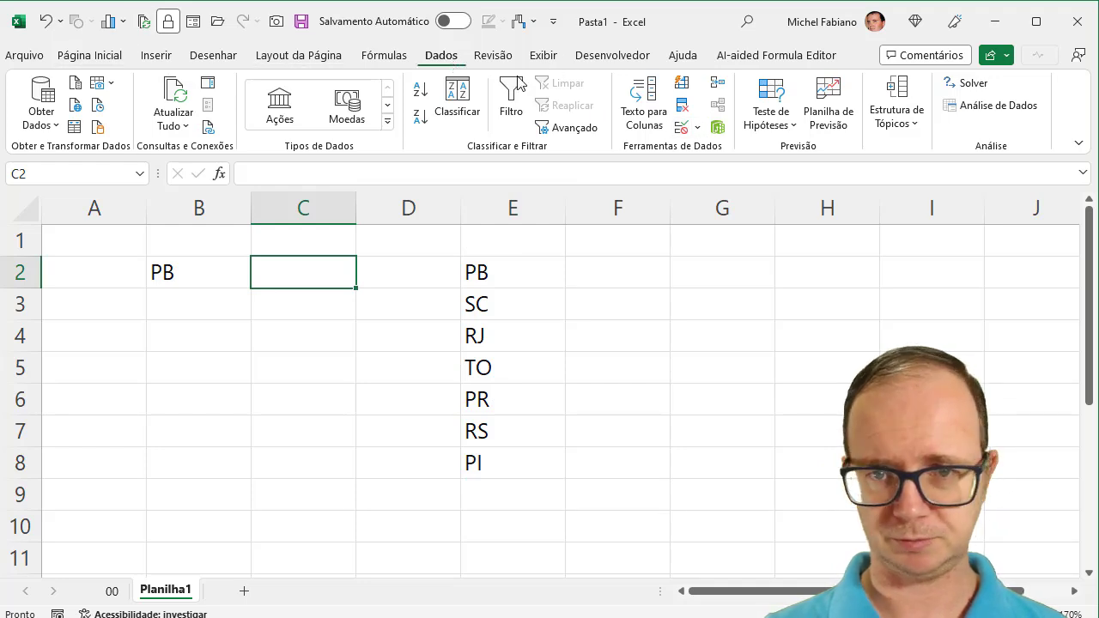
Give C2 a Lista validation whose source is the state range $E$2:$E$8.
click(698, 127)
click(716, 150)
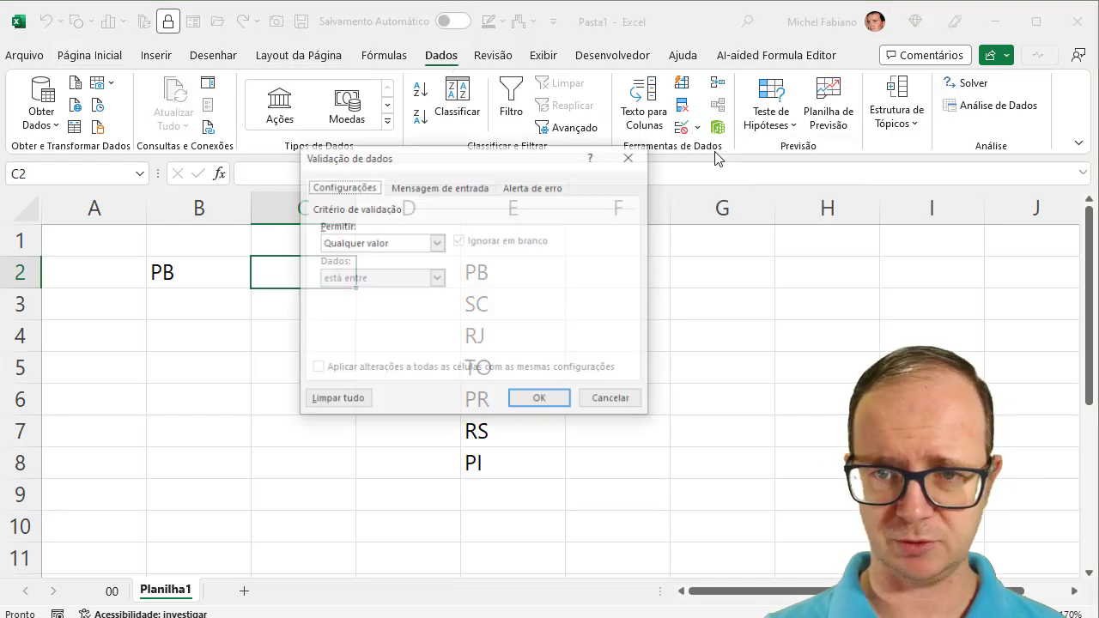
click(436, 243)
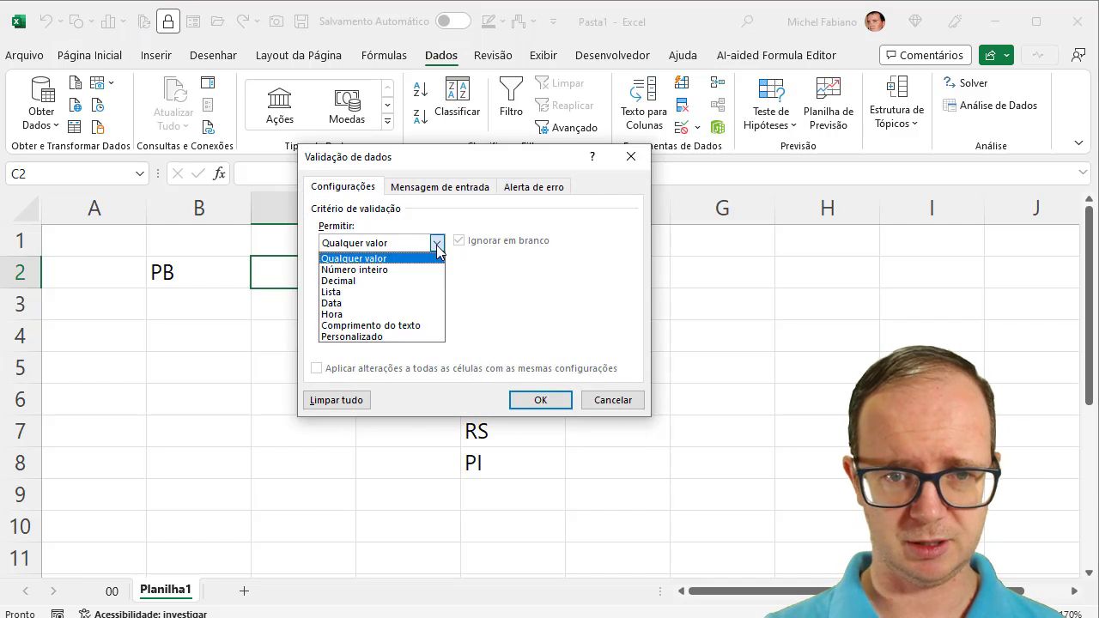
click(331, 291)
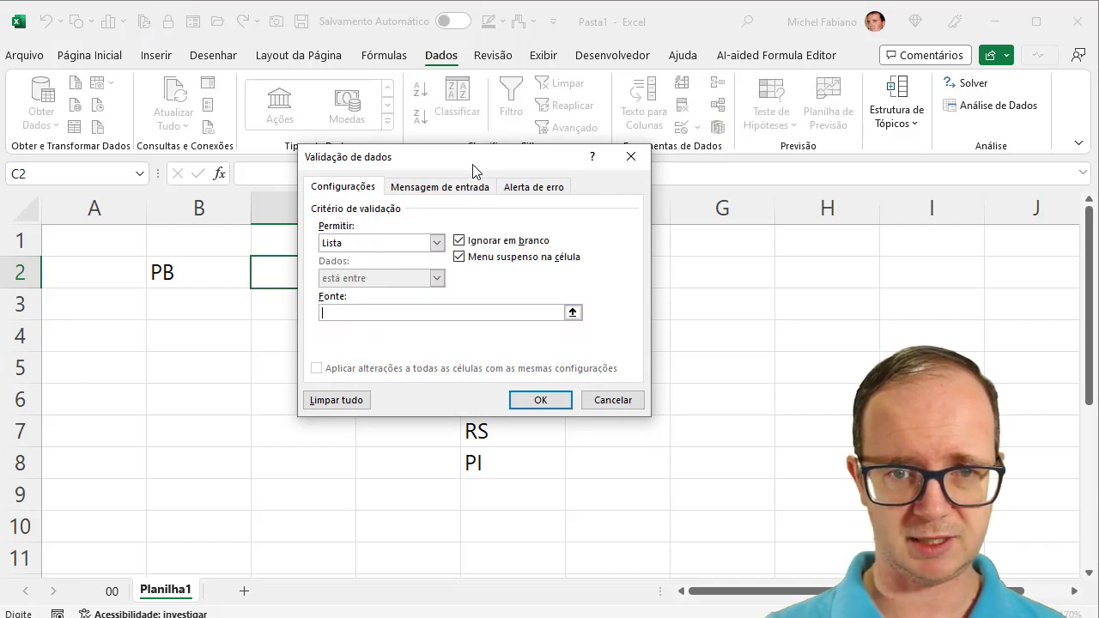
drag(473, 169, 962, 18)
drag(550, 272, 517, 462)
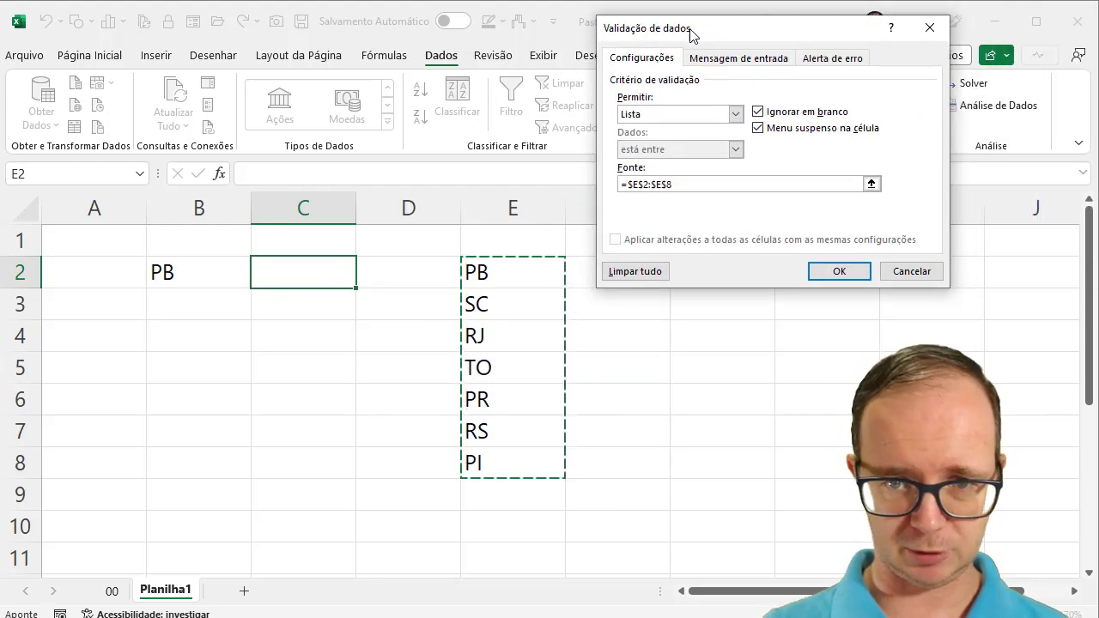
drag(888, 19, 690, 35)
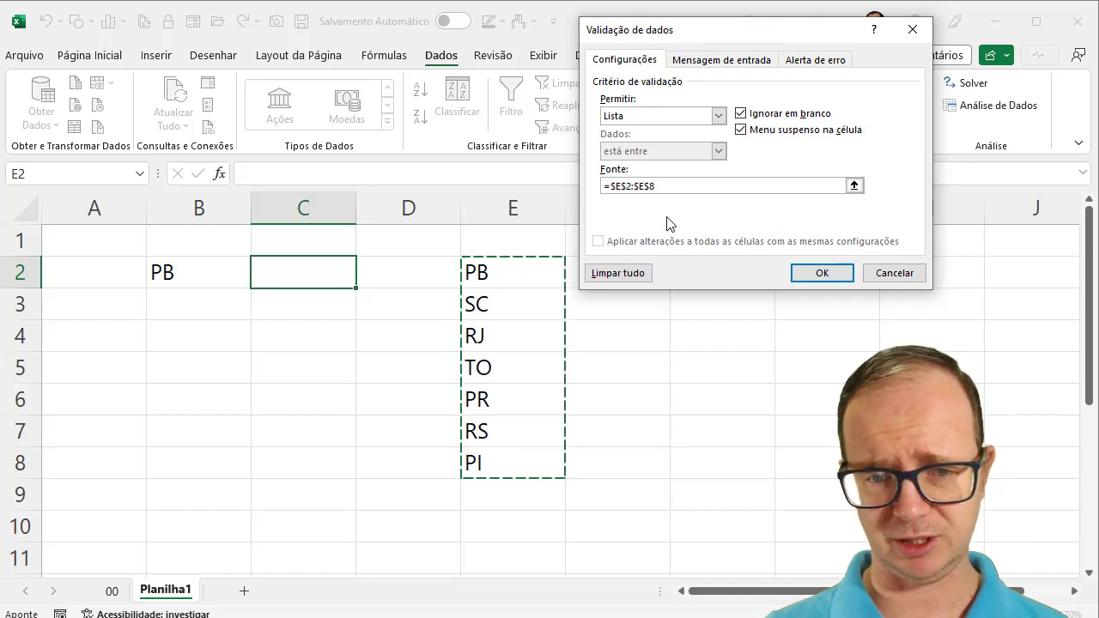
click(831, 273)
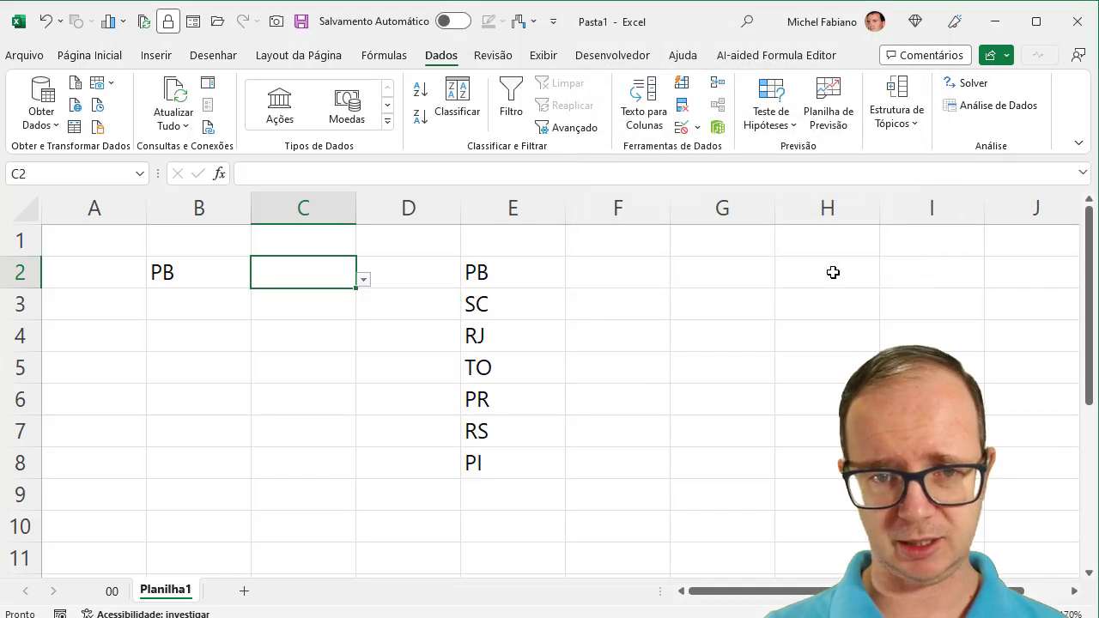
Pick TO, RS, PI, SC and then TO again from C2's drop-down.
click(364, 279)
click(289, 340)
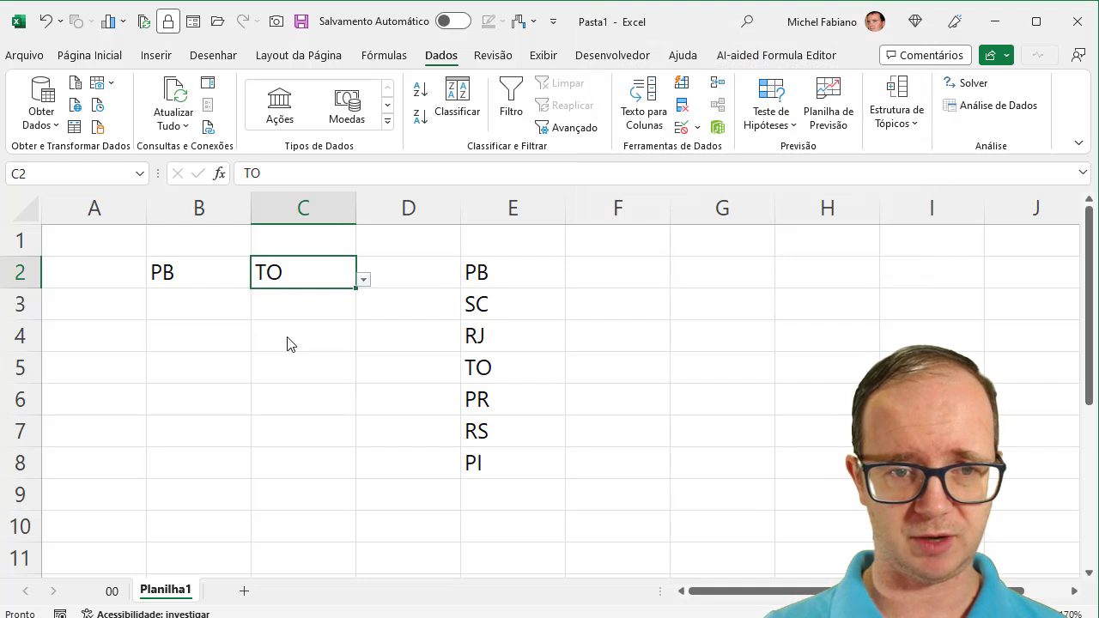
click(364, 279)
click(290, 369)
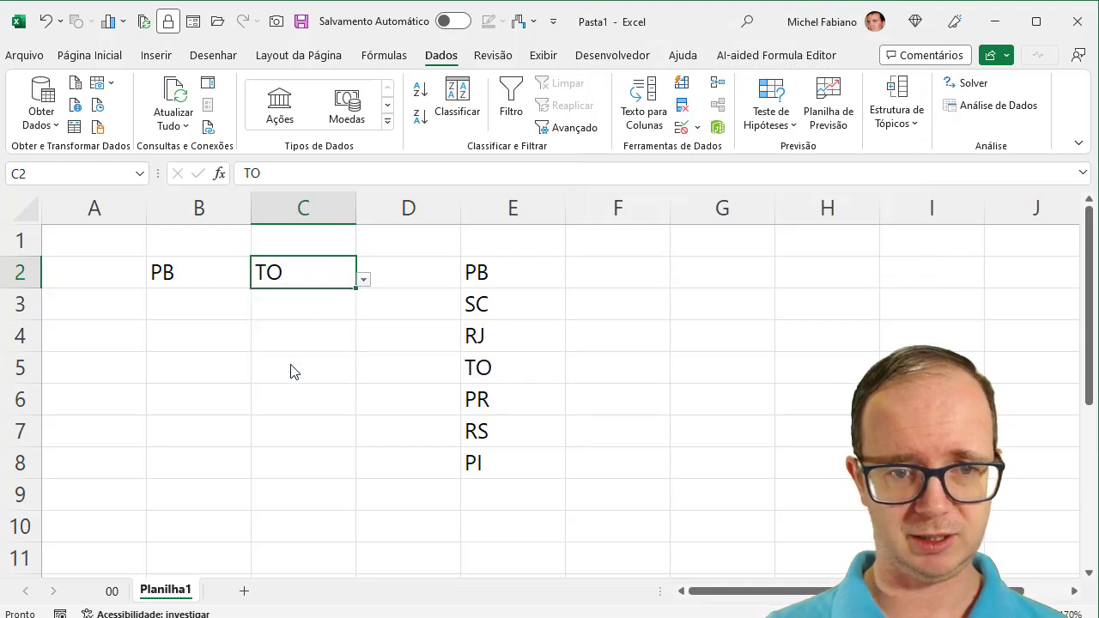
click(364, 279)
click(285, 385)
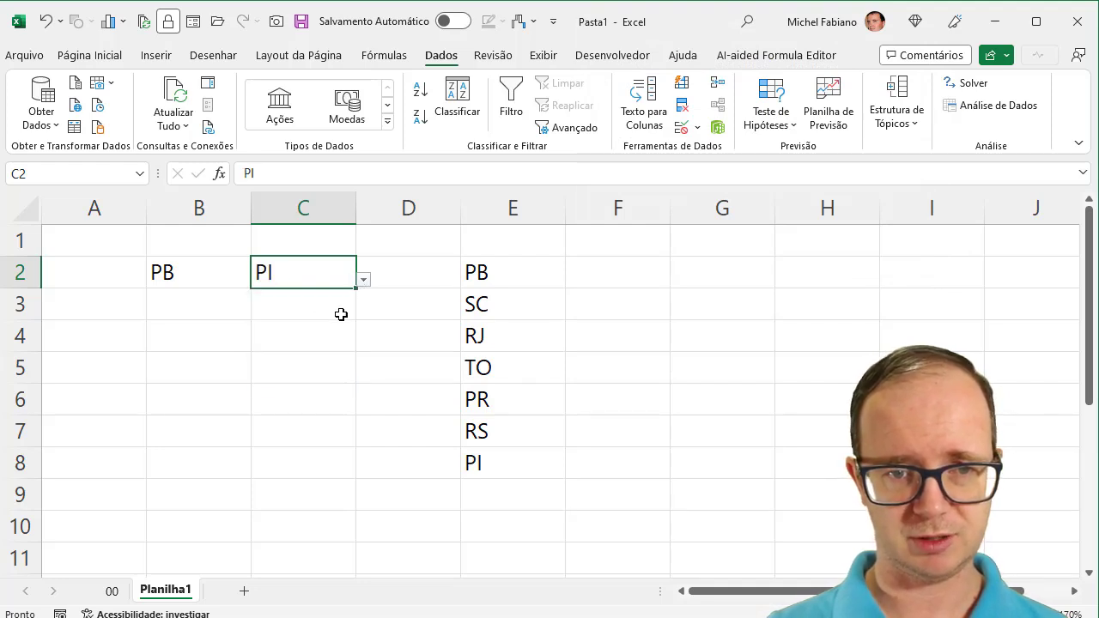
click(364, 279)
click(311, 309)
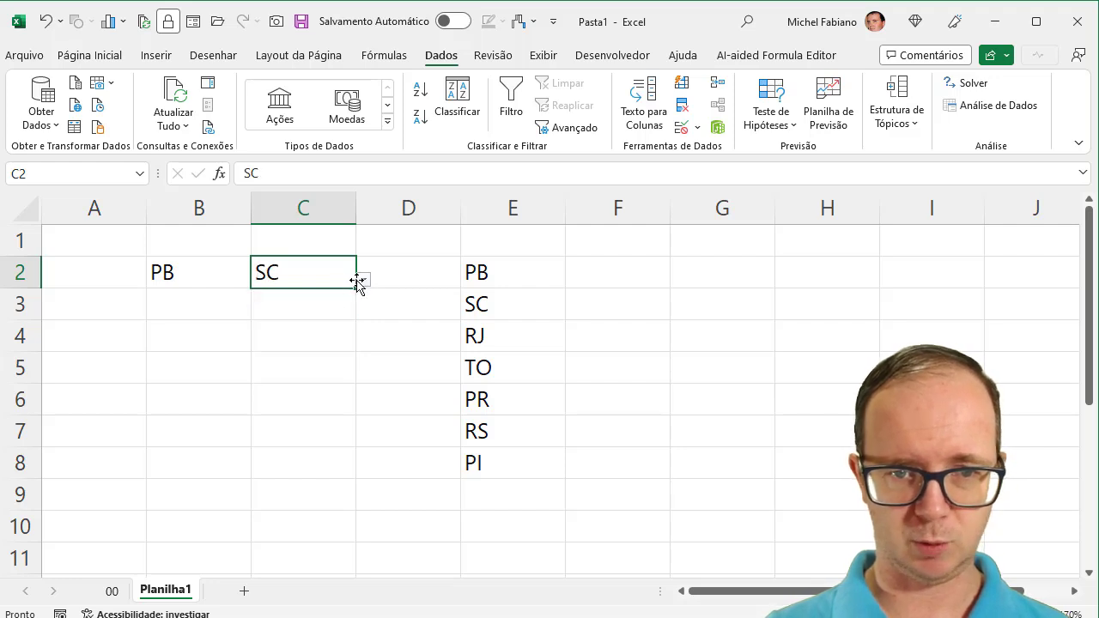
click(364, 279)
click(291, 338)
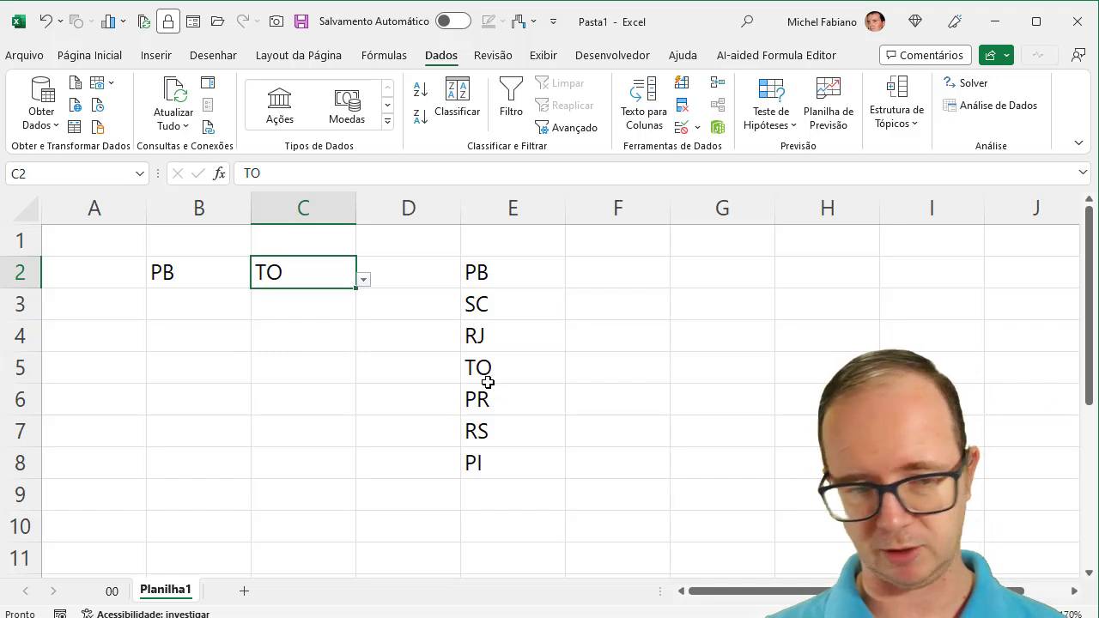
Add a new sheet, Planilha3, and enter the header UF in B2.
click(245, 592)
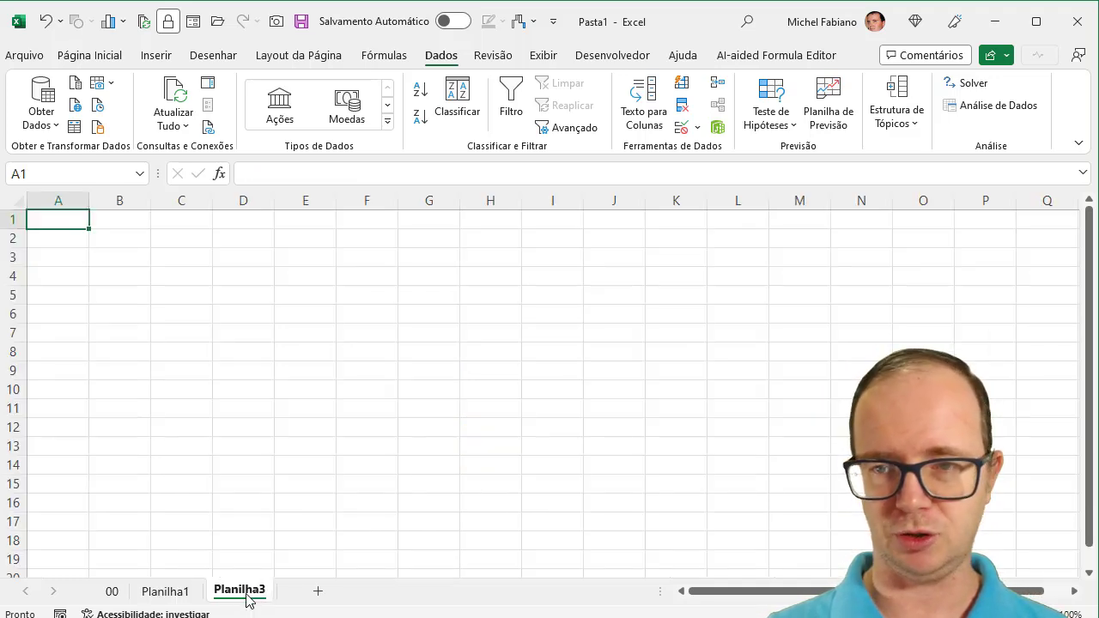
click(131, 239)
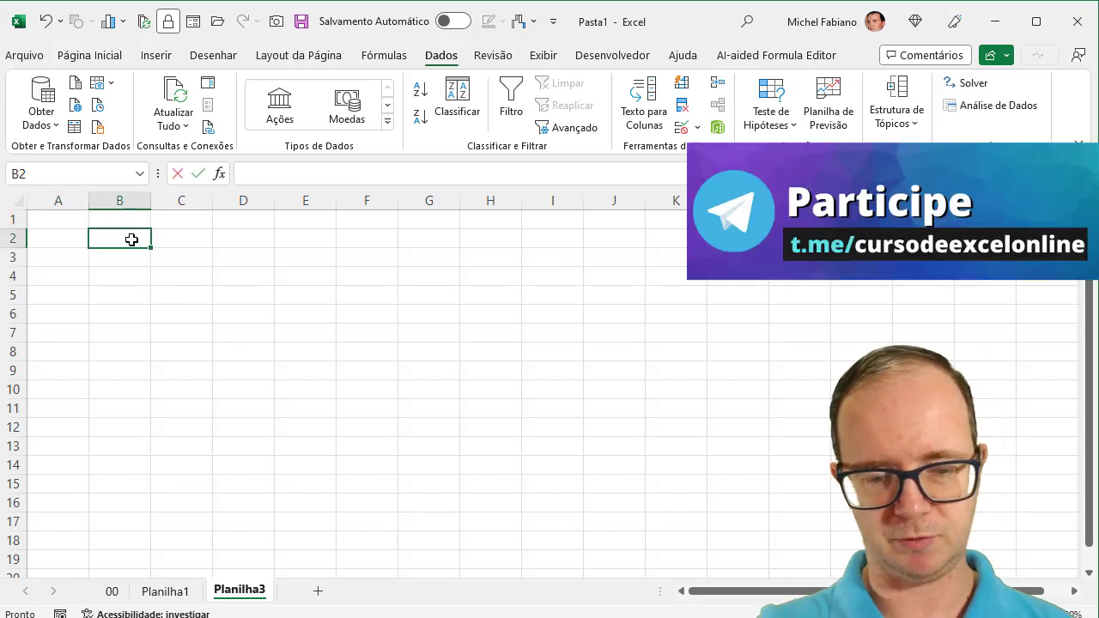
text(UF)
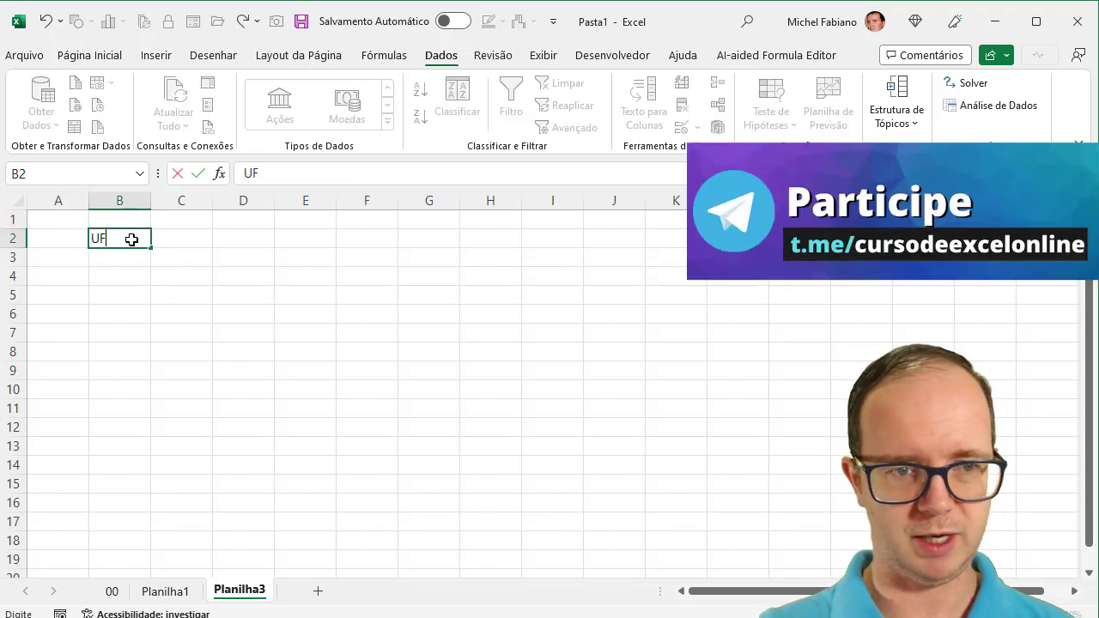
key(Return)
Enter SC, RJ, PE, PB, BA, CE, MG, AM and AC down B3:B11.
text(C)
key(Return)
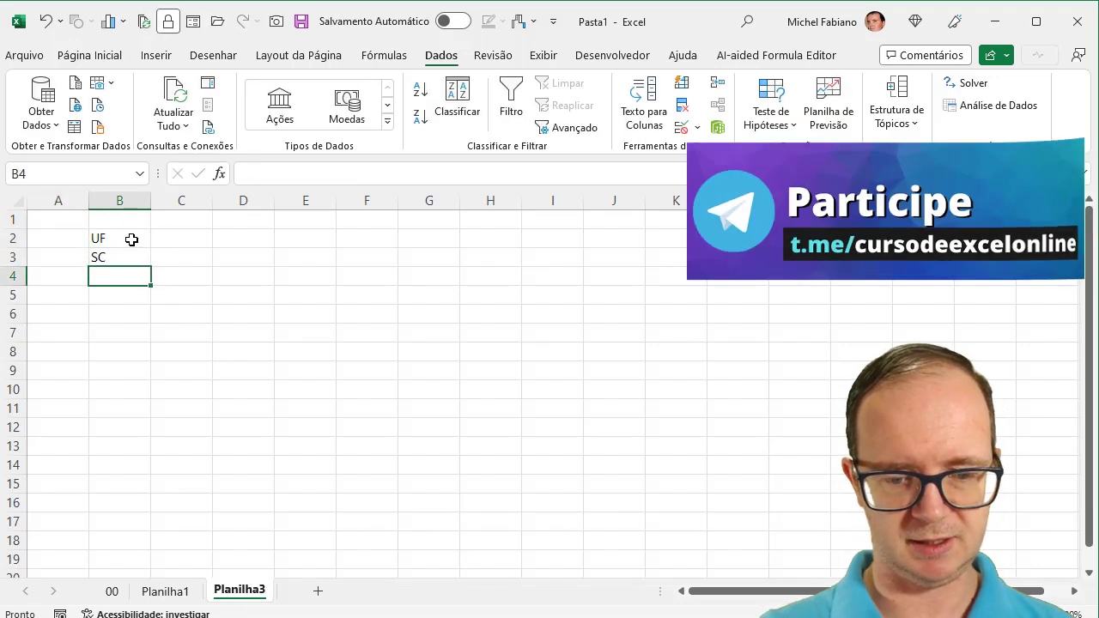
text(RJ)
key(Return)
text(P)
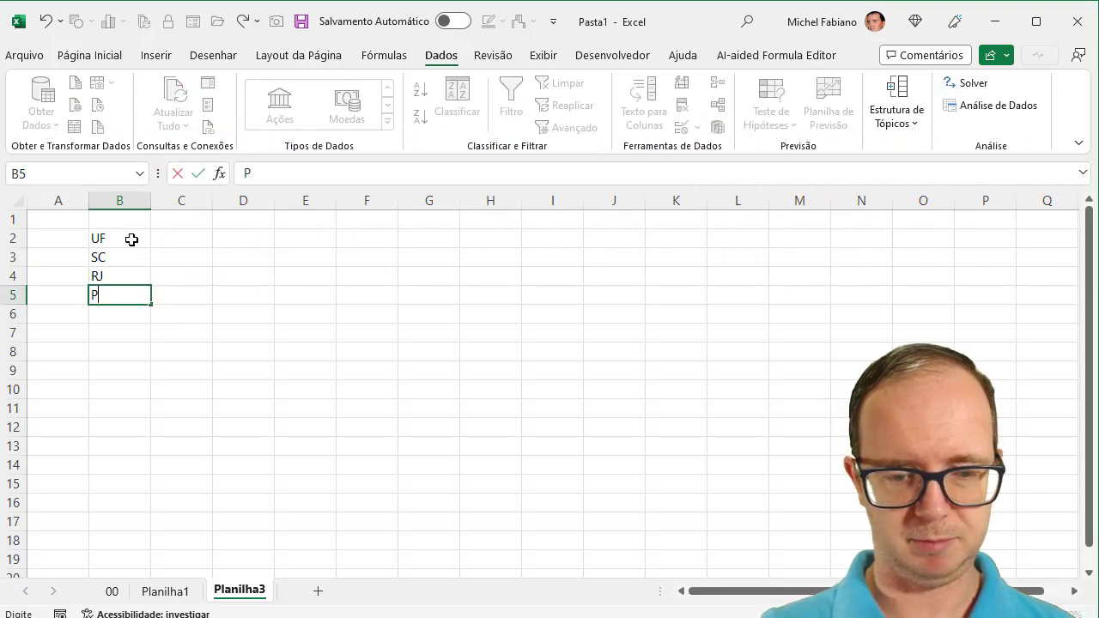
text(E)
key(Return)
text(PB)
key(Return)
text(B)
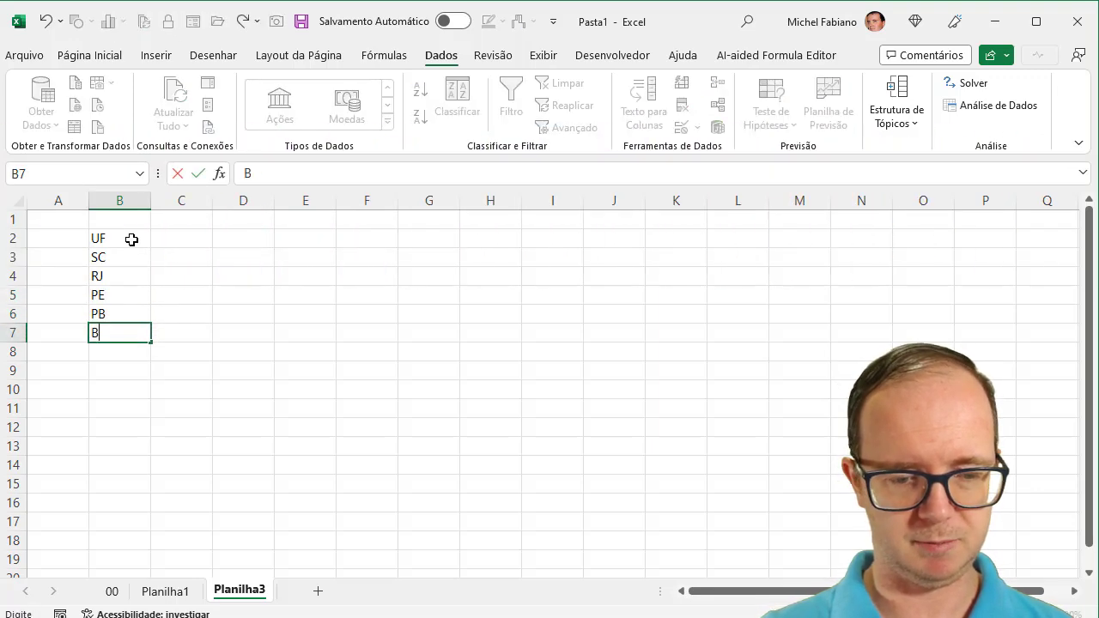
text(A)
key(Return)
text(CE)
key(Return)
text(MG)
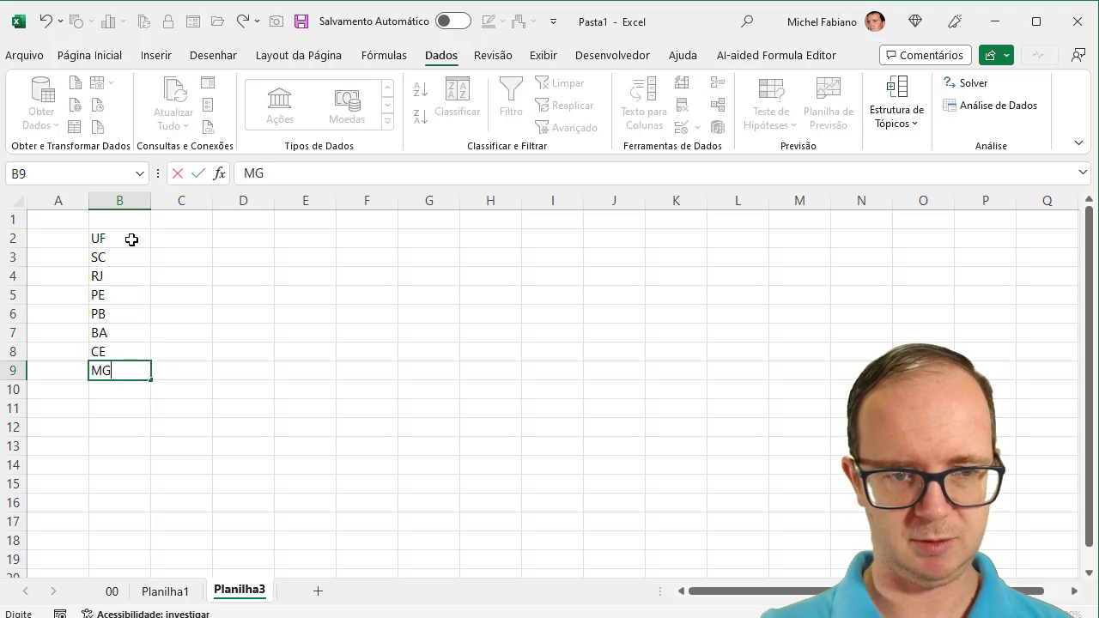
key(Return)
text(AM)
key(Return)
text(AC)
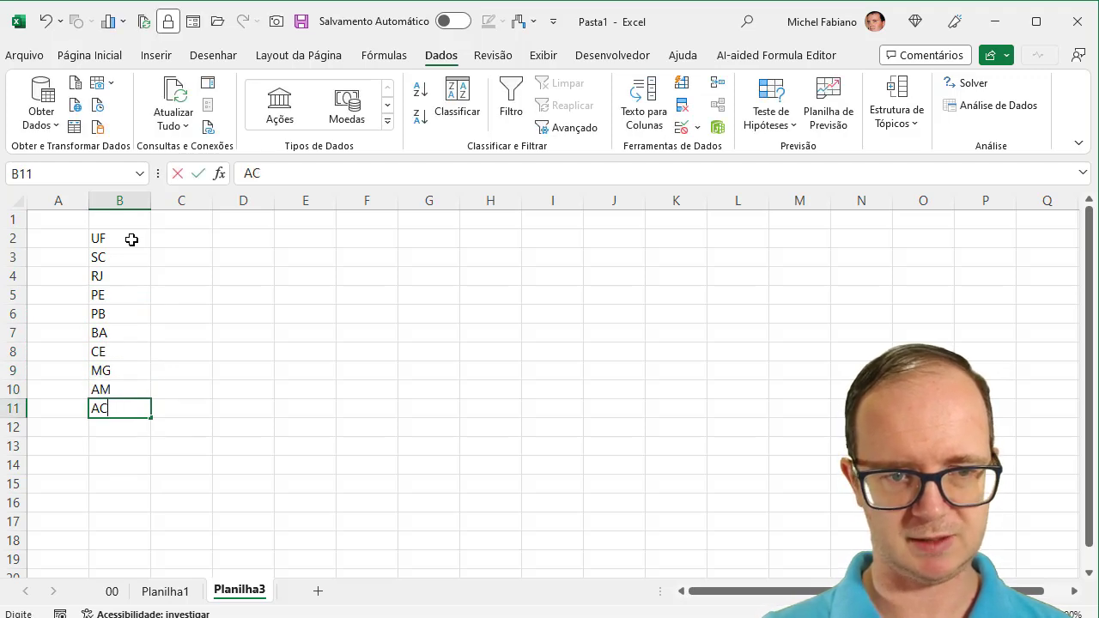
key(Return)
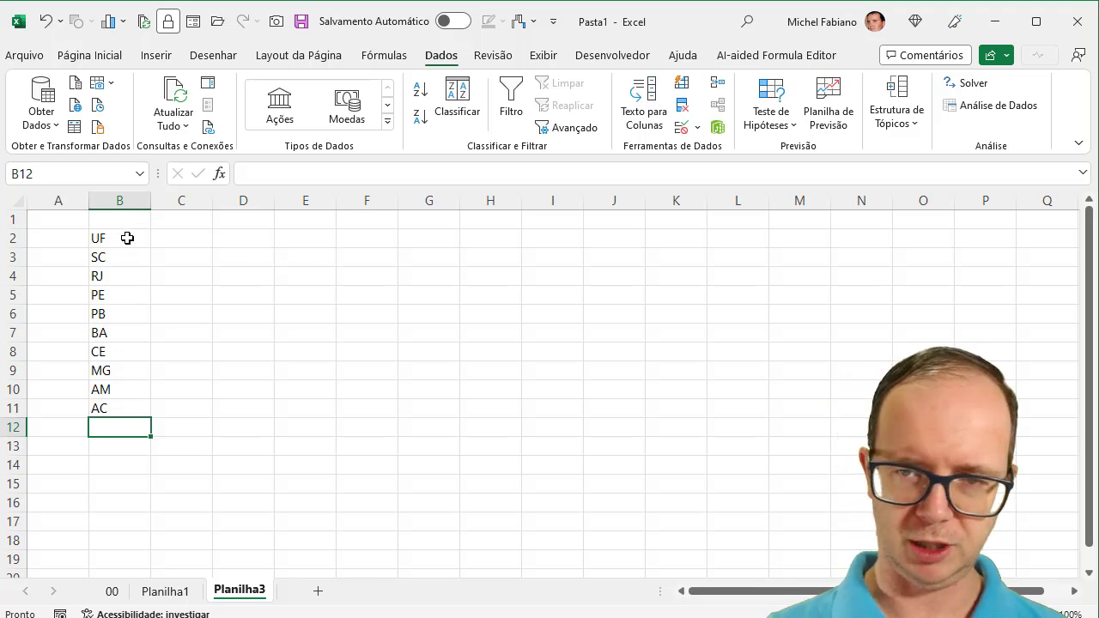
Format B2:B11 as a medium green table with UF as its header row.
drag(128, 238, 111, 403)
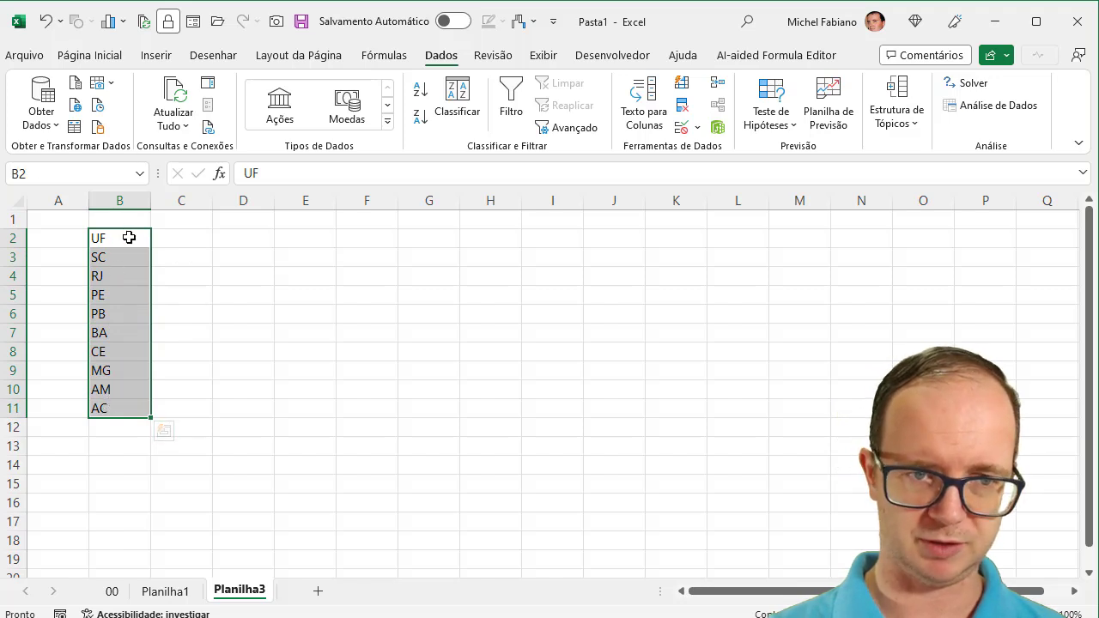
drag(127, 236, 120, 415)
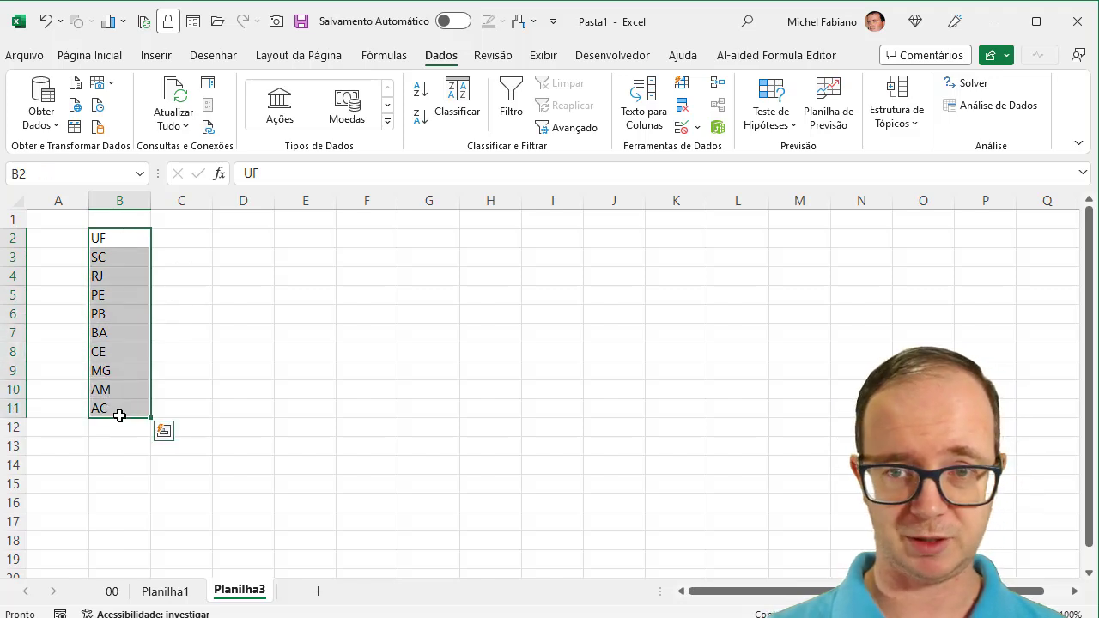
click(118, 62)
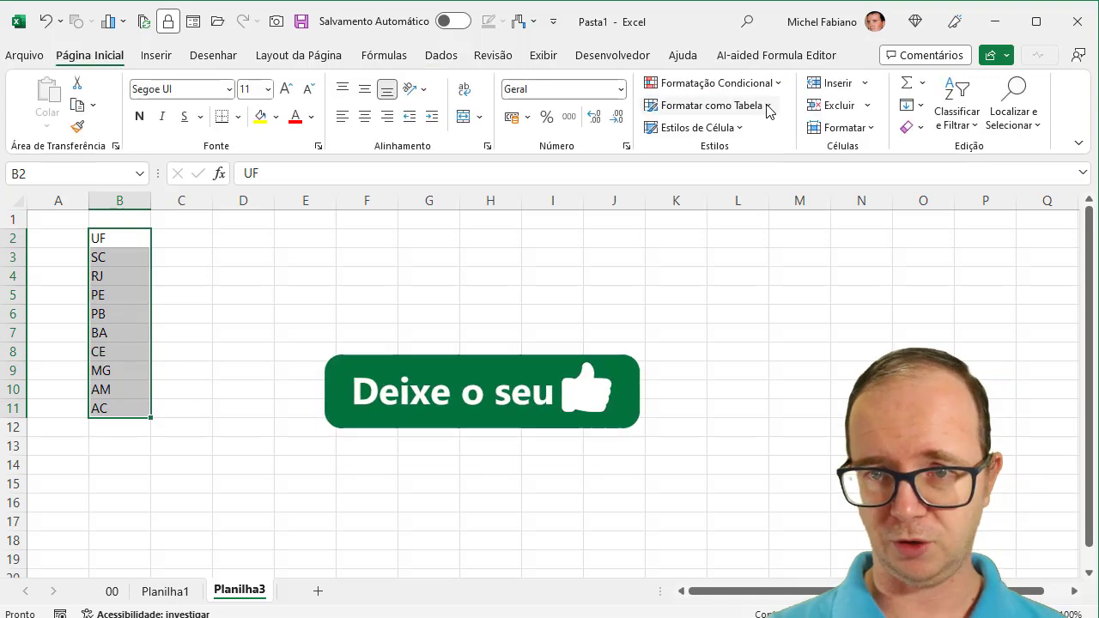
click(764, 106)
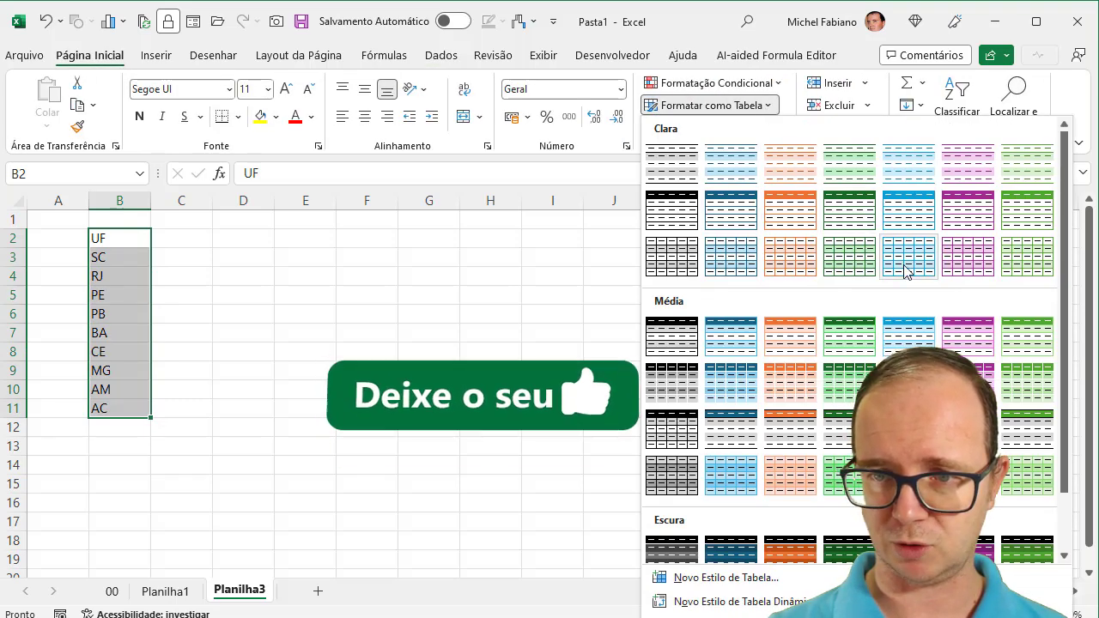
click(848, 349)
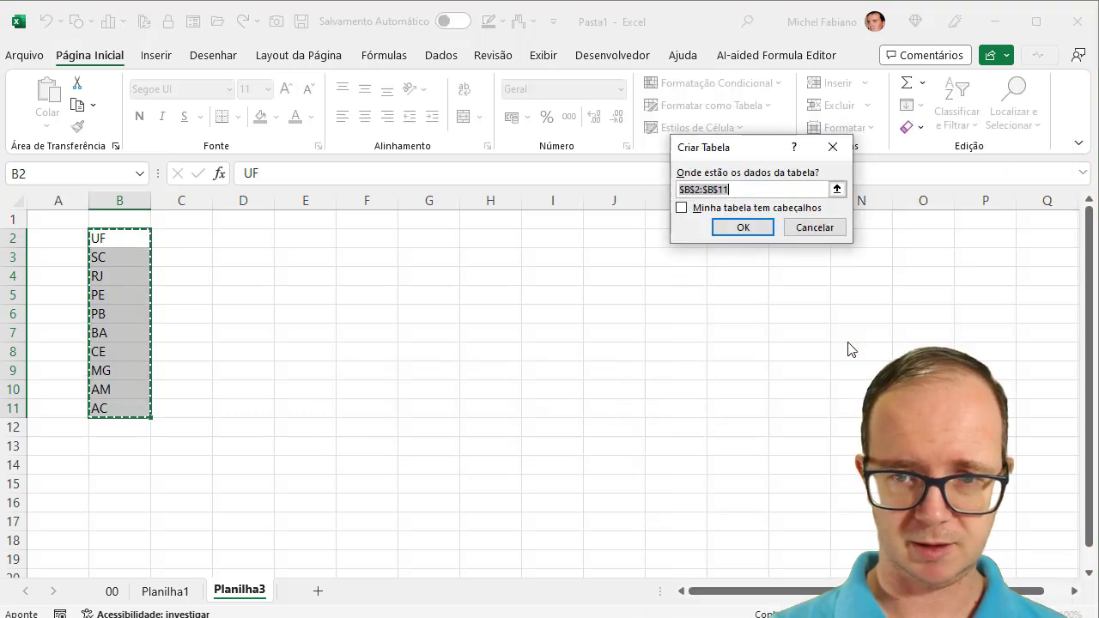
click(736, 206)
click(737, 227)
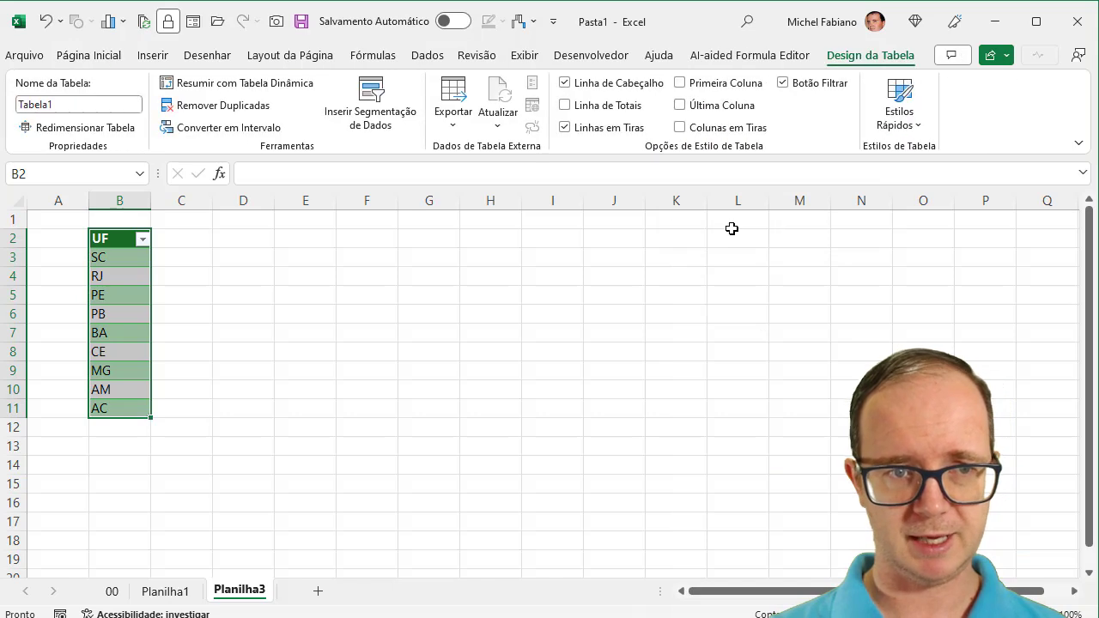
Rename the table from Tabela1 to uf.
click(64, 105)
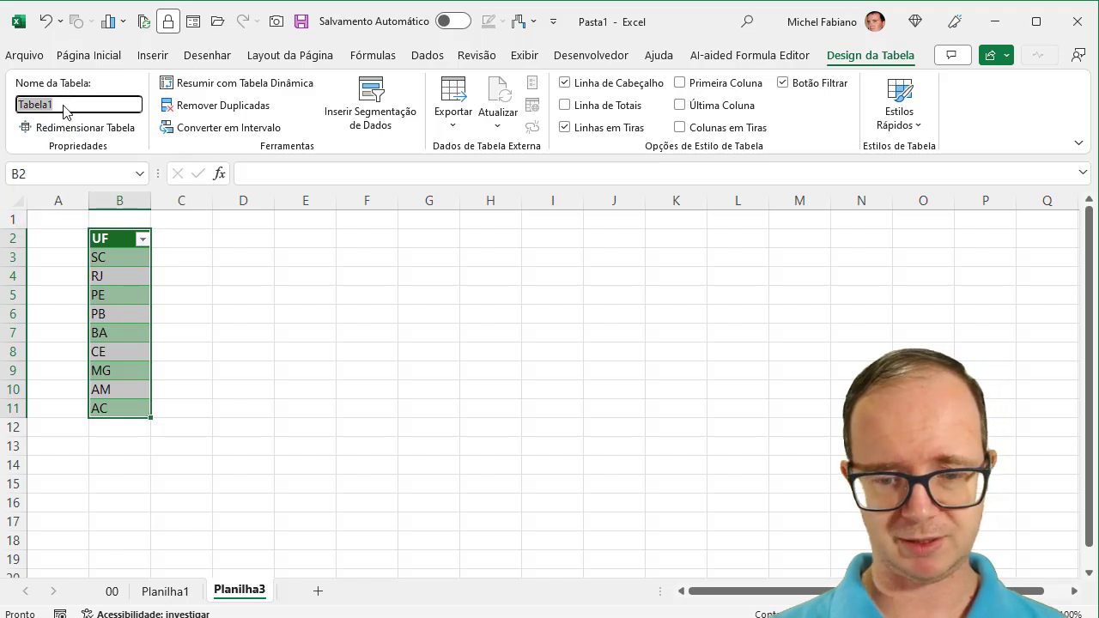
text(uf)
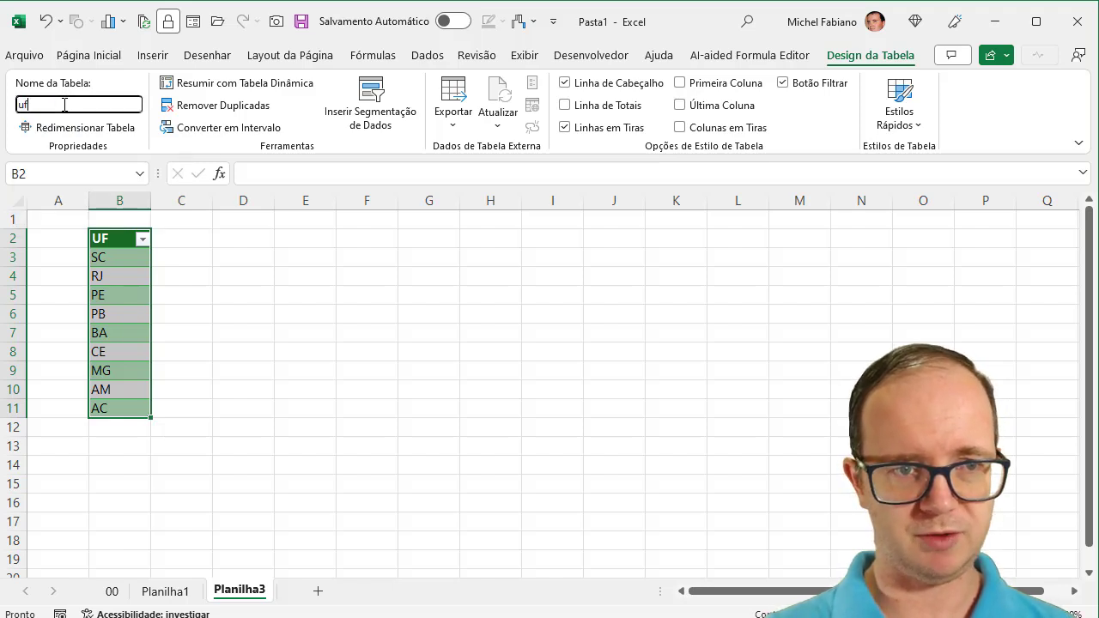
key(Return)
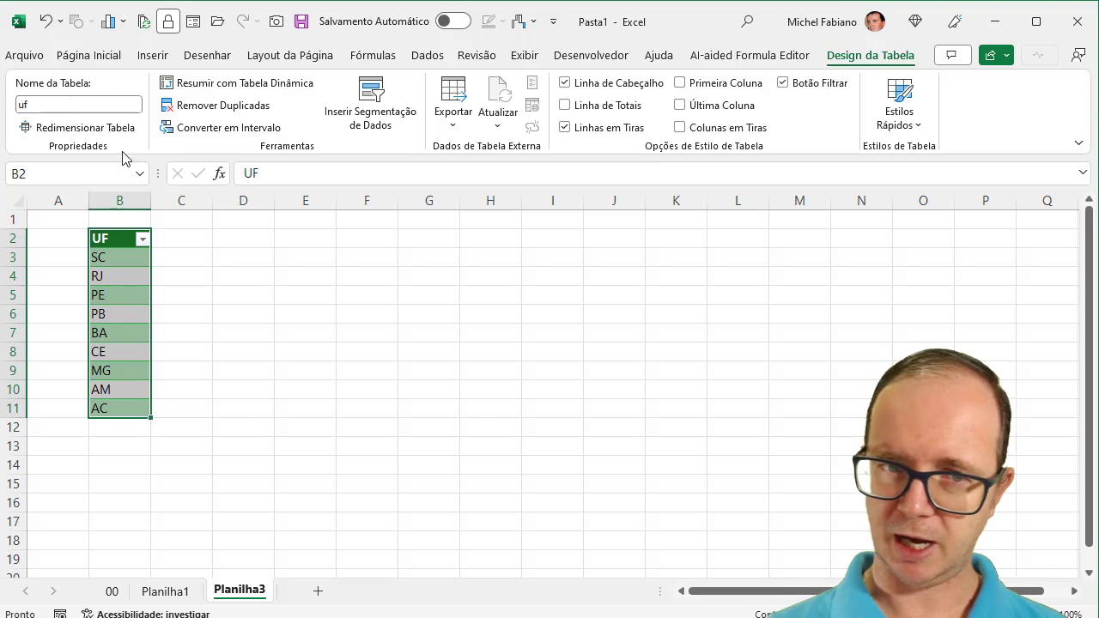
click(313, 242)
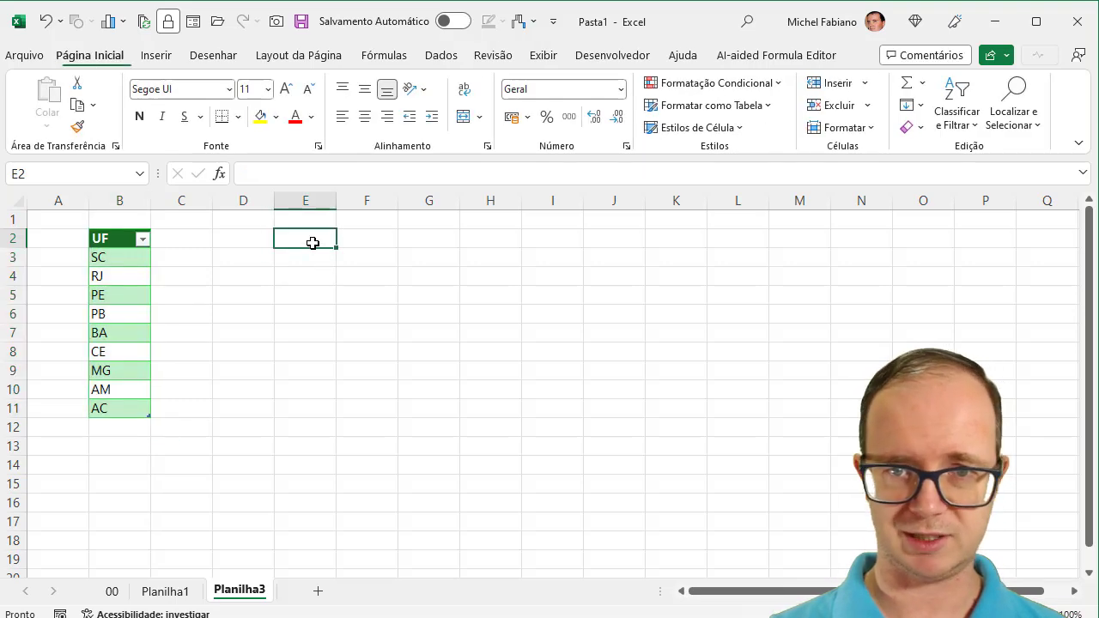
Give E2 a Lista validation with source =indireto("uf"), fixing the missing quotes after the error.
click(442, 57)
click(699, 129)
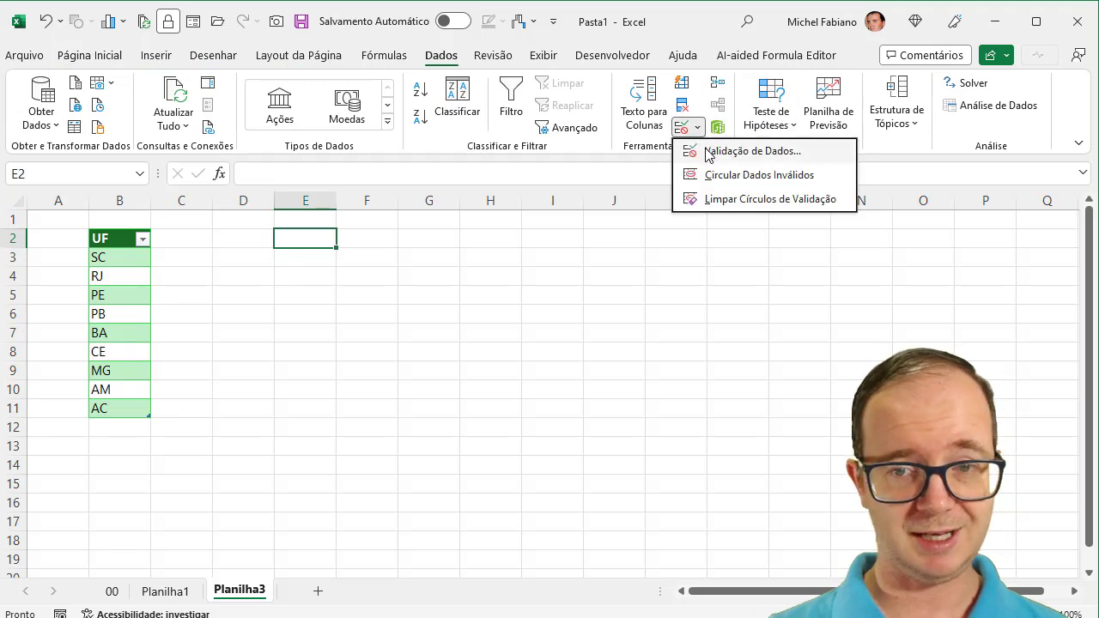
click(705, 150)
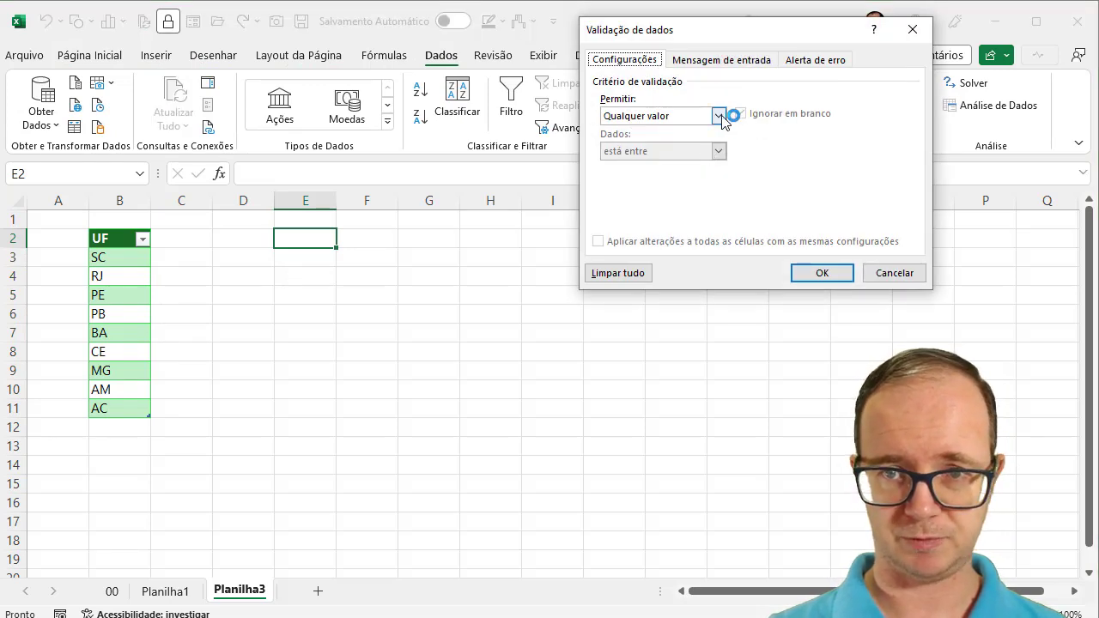
click(719, 116)
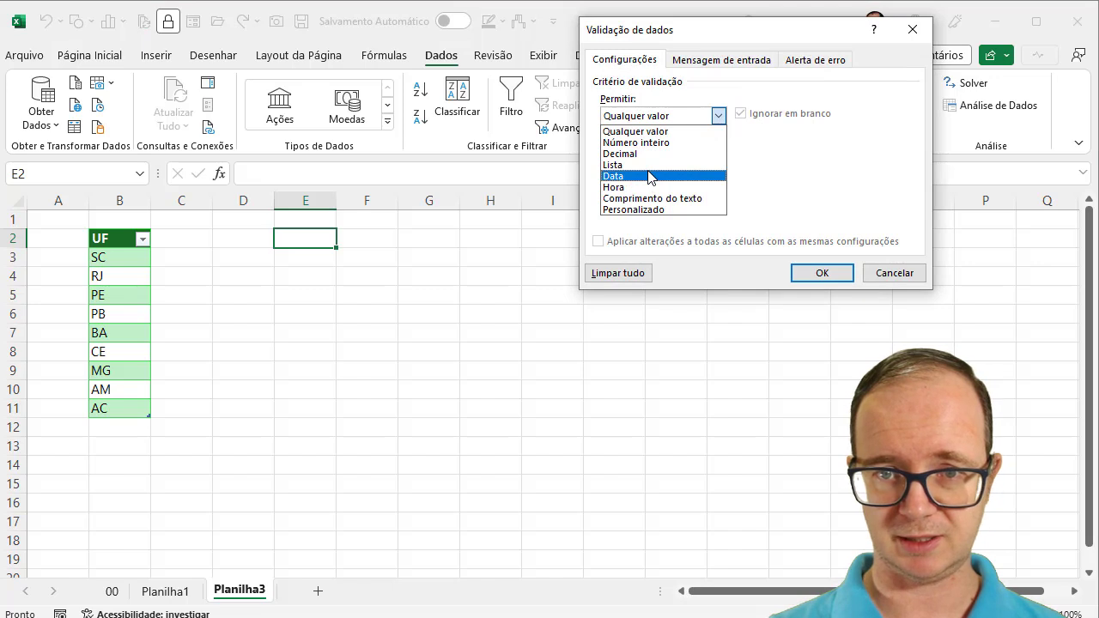
click(648, 165)
click(648, 184)
text(=indireto)
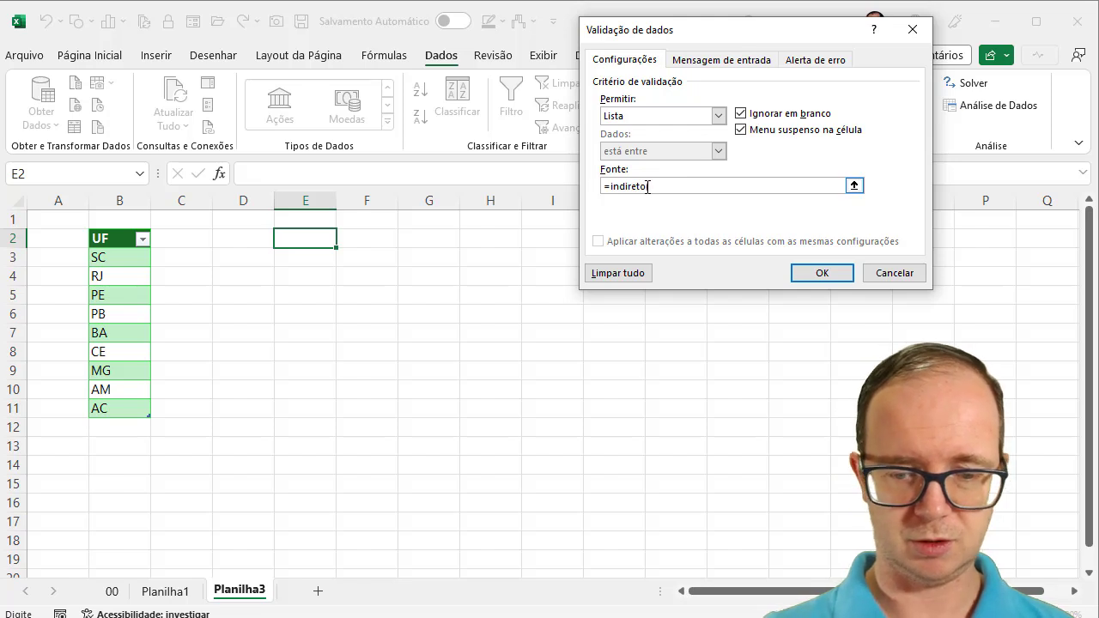
text((uf)
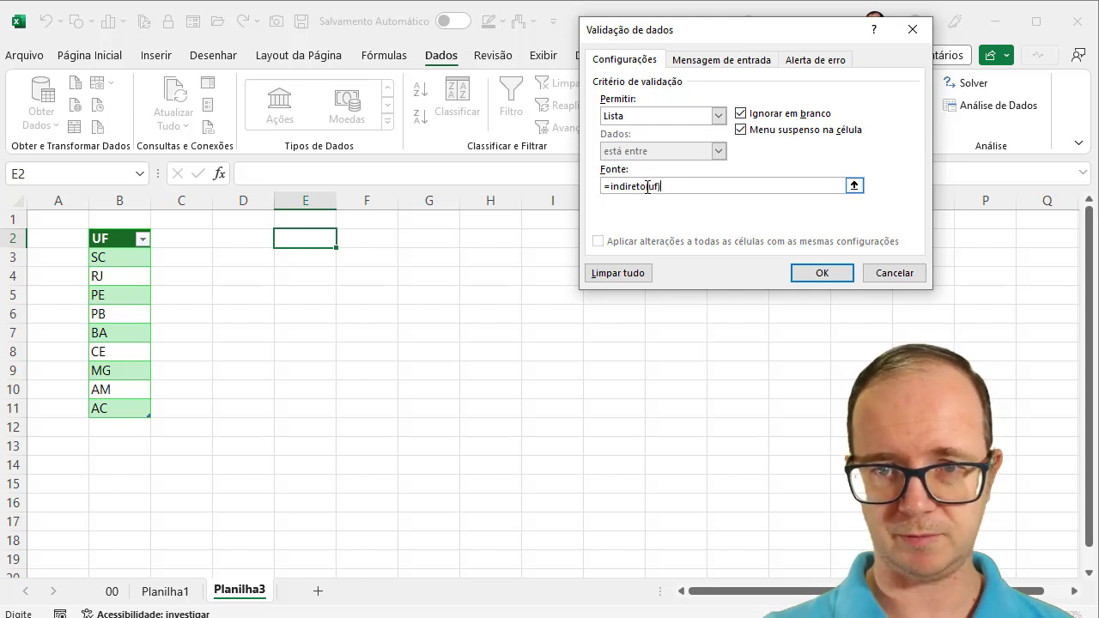
click(824, 273)
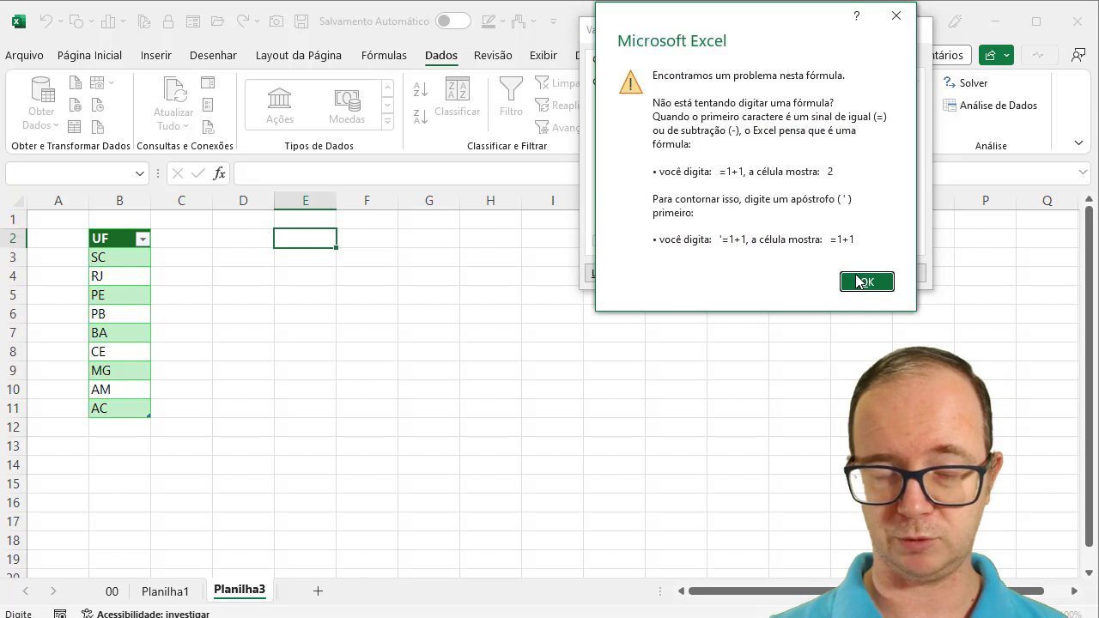
click(857, 280)
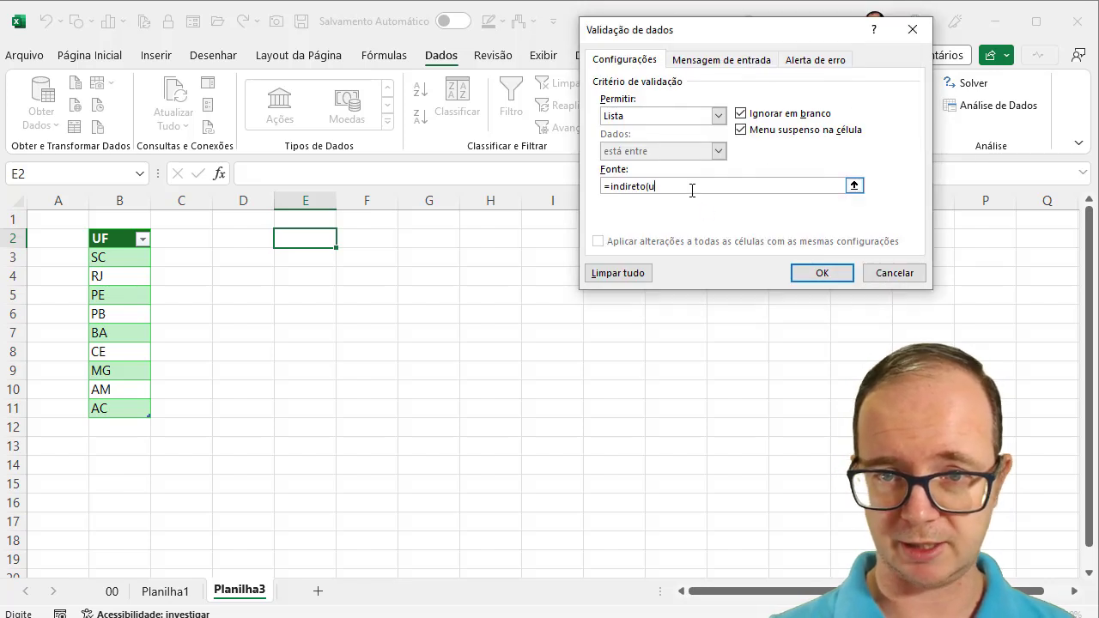
text("uf)
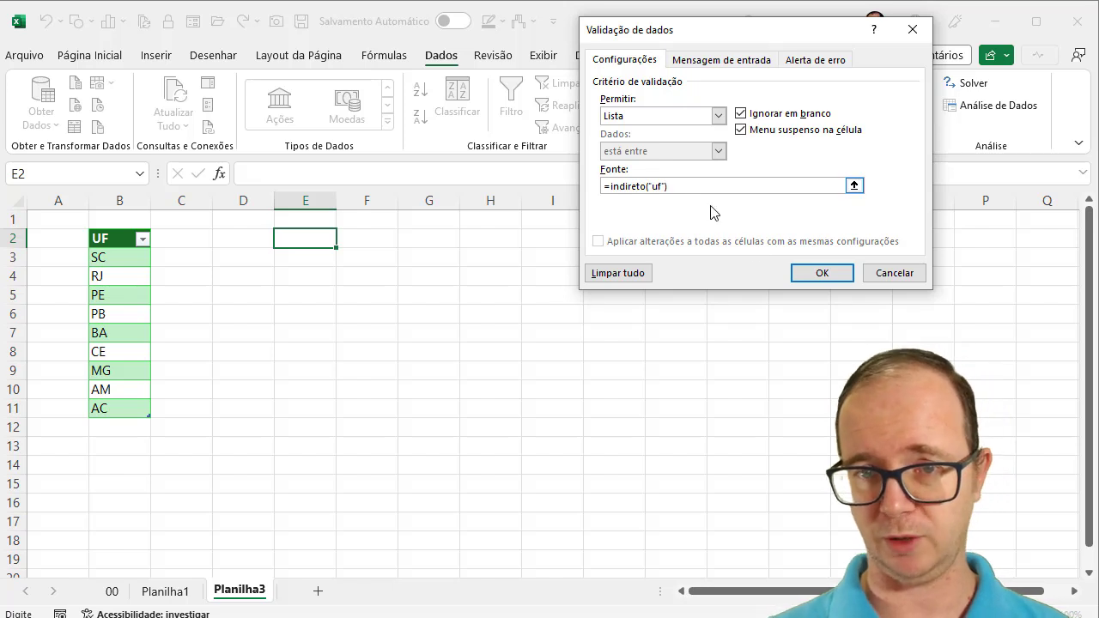
click(814, 273)
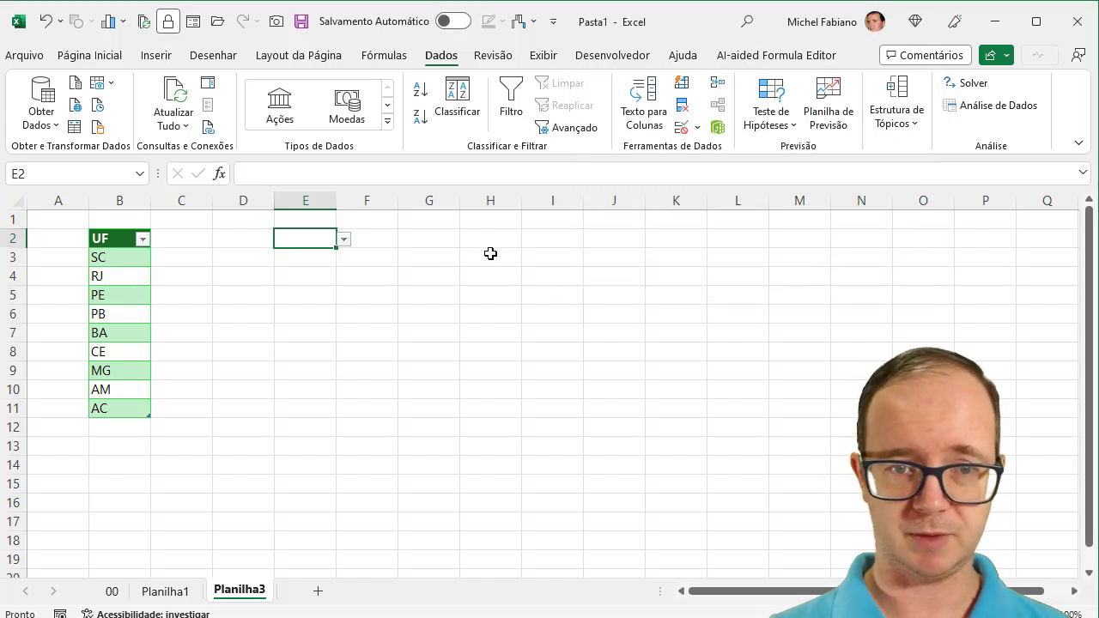
Choose MG, then RJ, from E2's drop-down of uf table states.
click(343, 240)
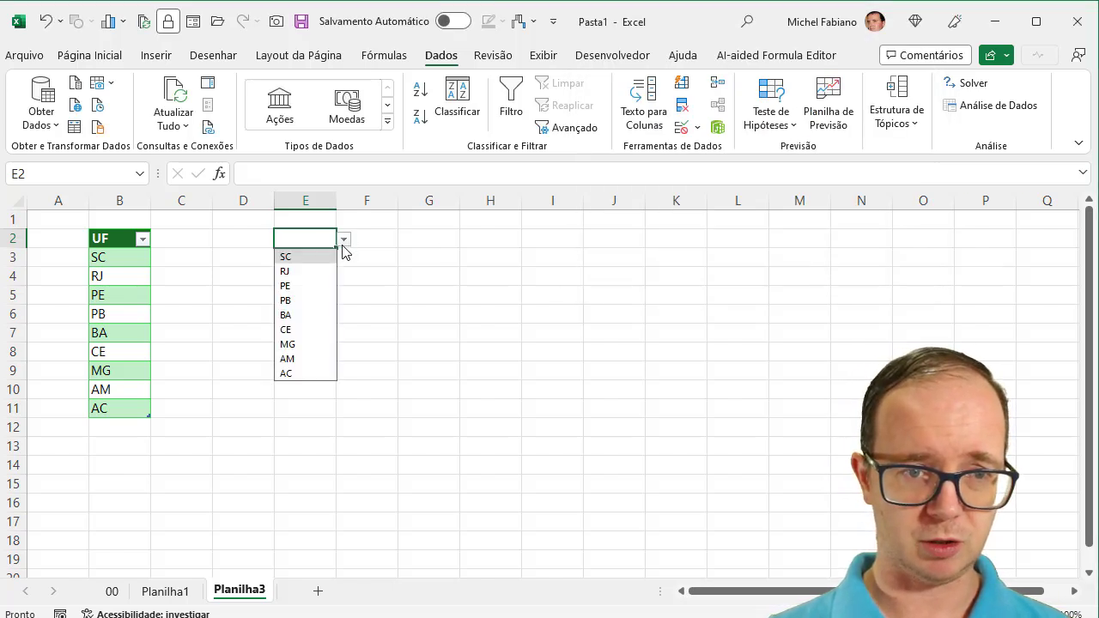
click(307, 344)
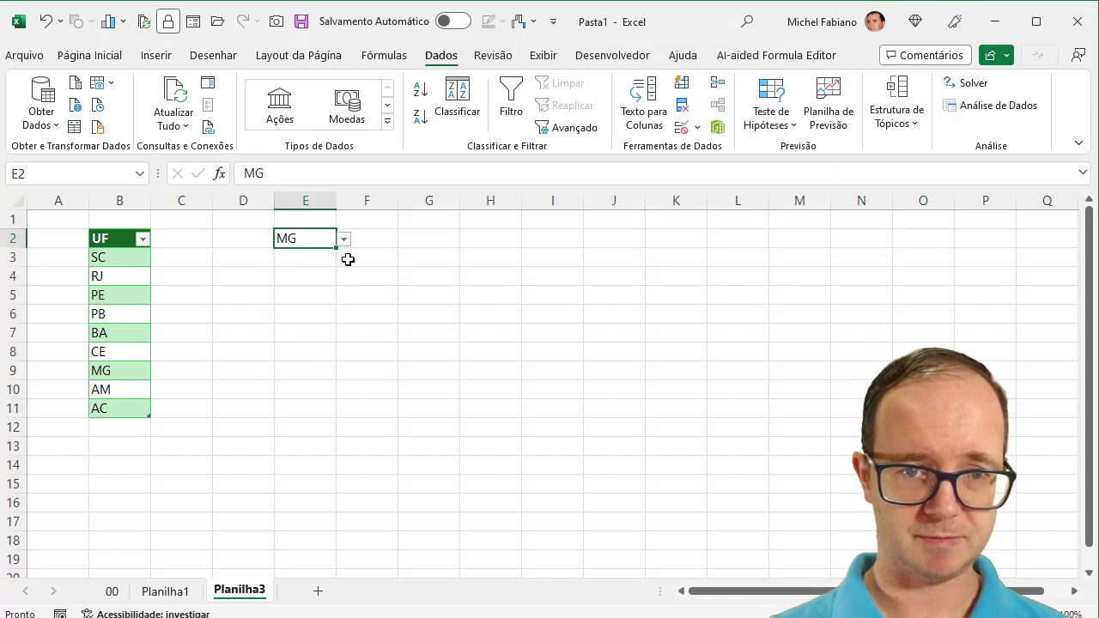
click(343, 234)
click(331, 238)
click(342, 239)
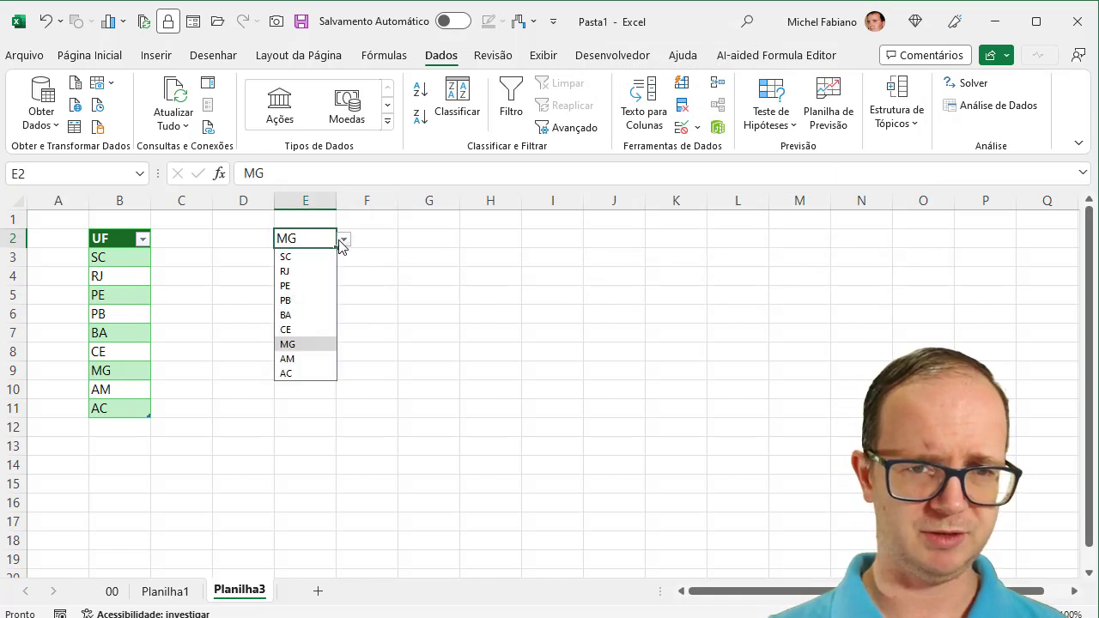
click(314, 272)
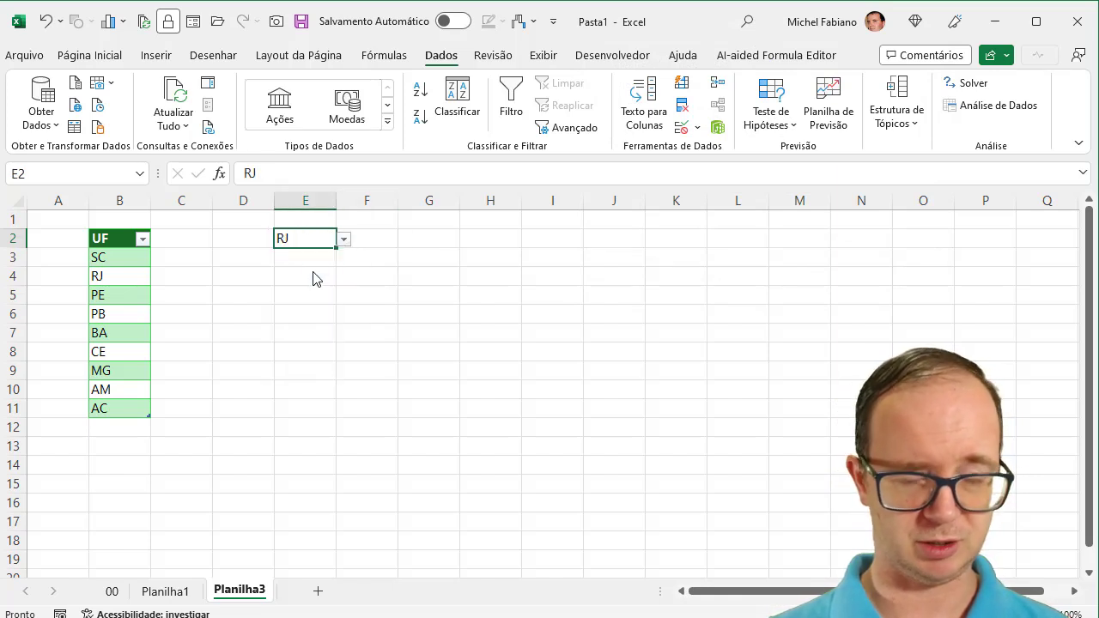
click(116, 429)
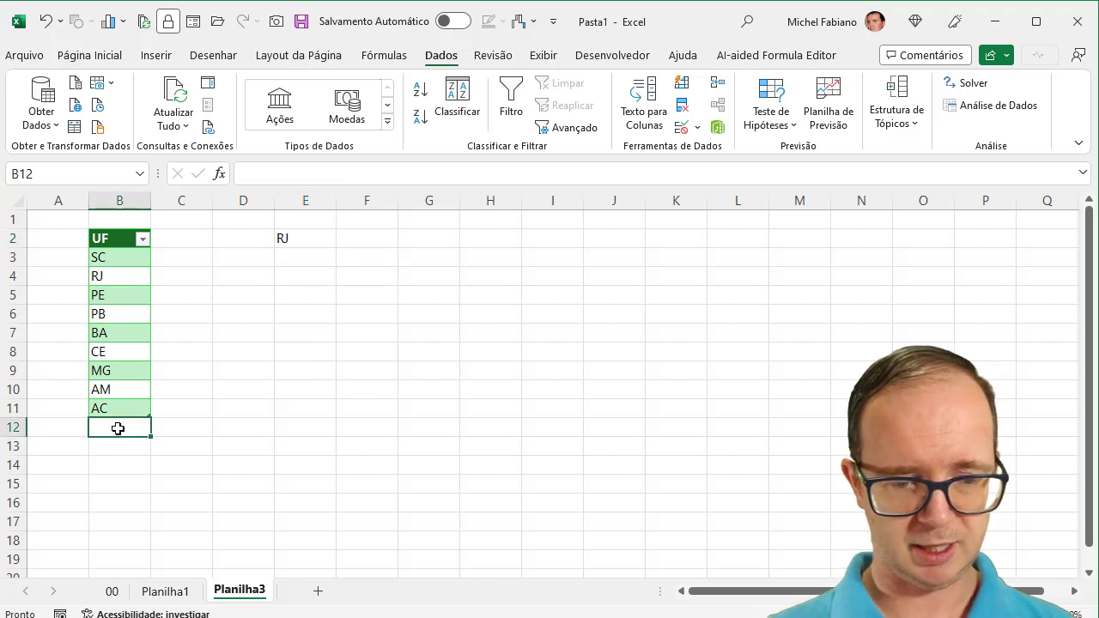
Add SP, RS, GO, MT and MS below the uf table in B12:B16.
text(SP)
key(Return)
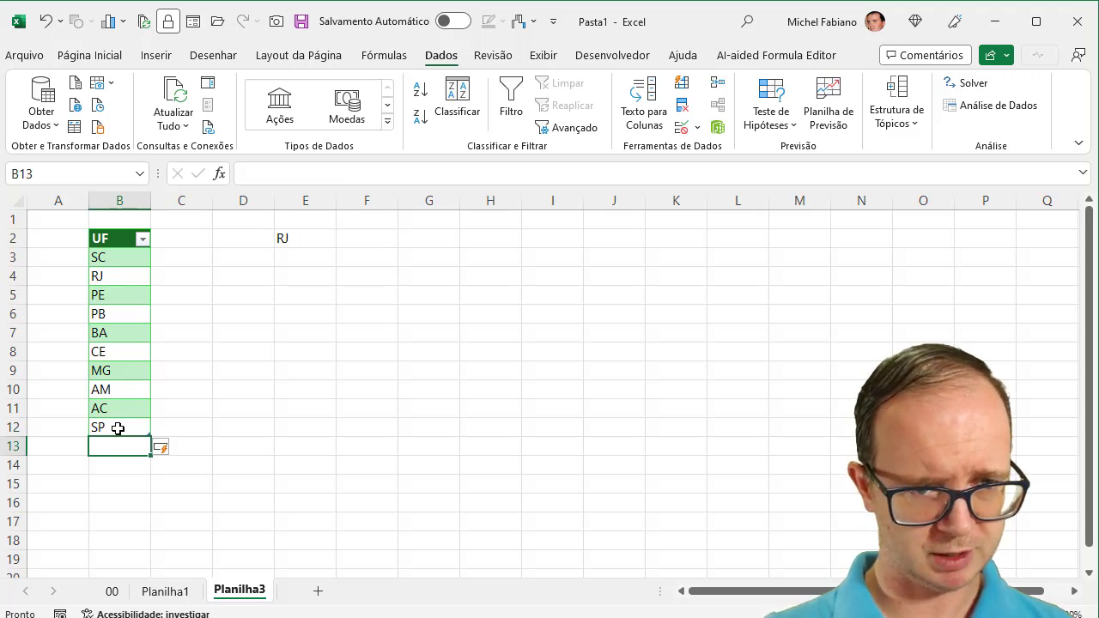
text(RJ)
key(Return)
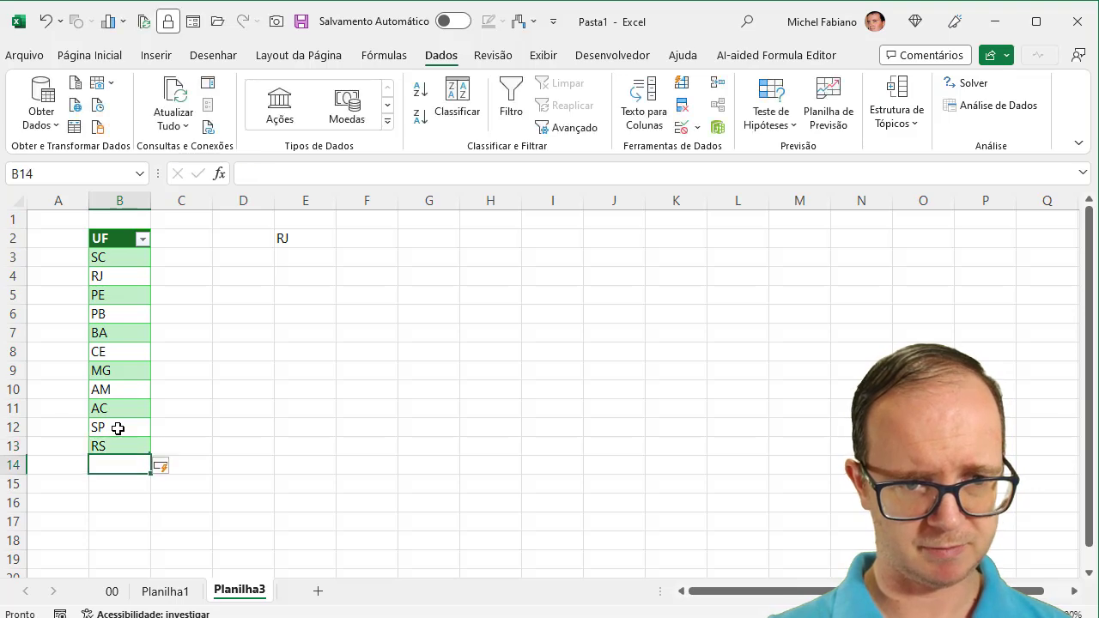
text(GO)
key(Return)
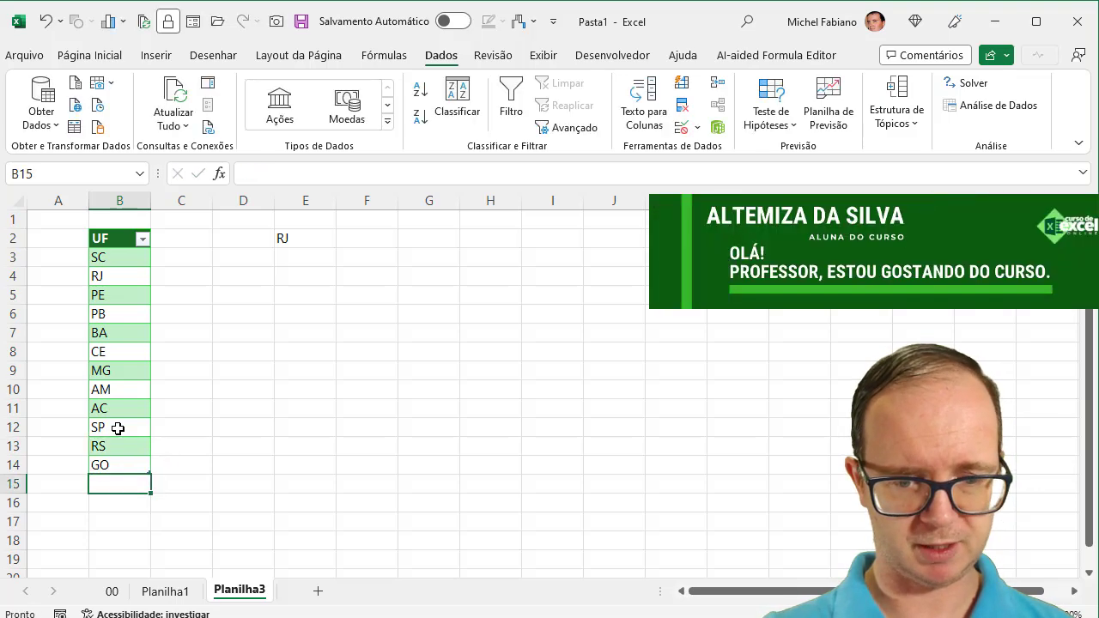
text(MT)
key(Return)
text(MS)
key(Return)
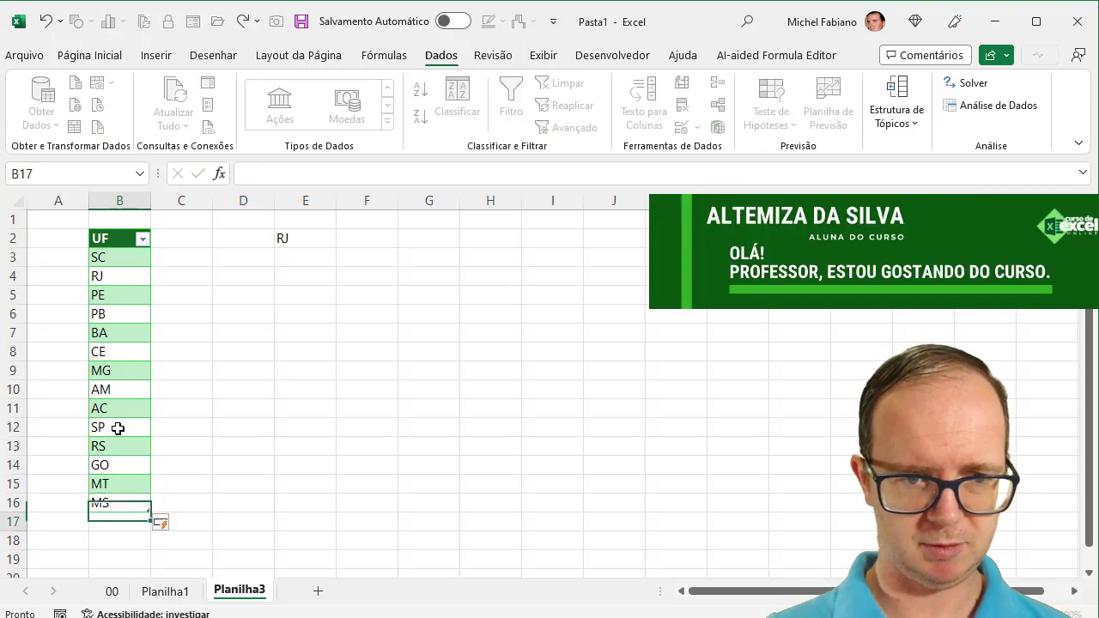
Check that E2's drop-down now lists the newly added states.
click(305, 238)
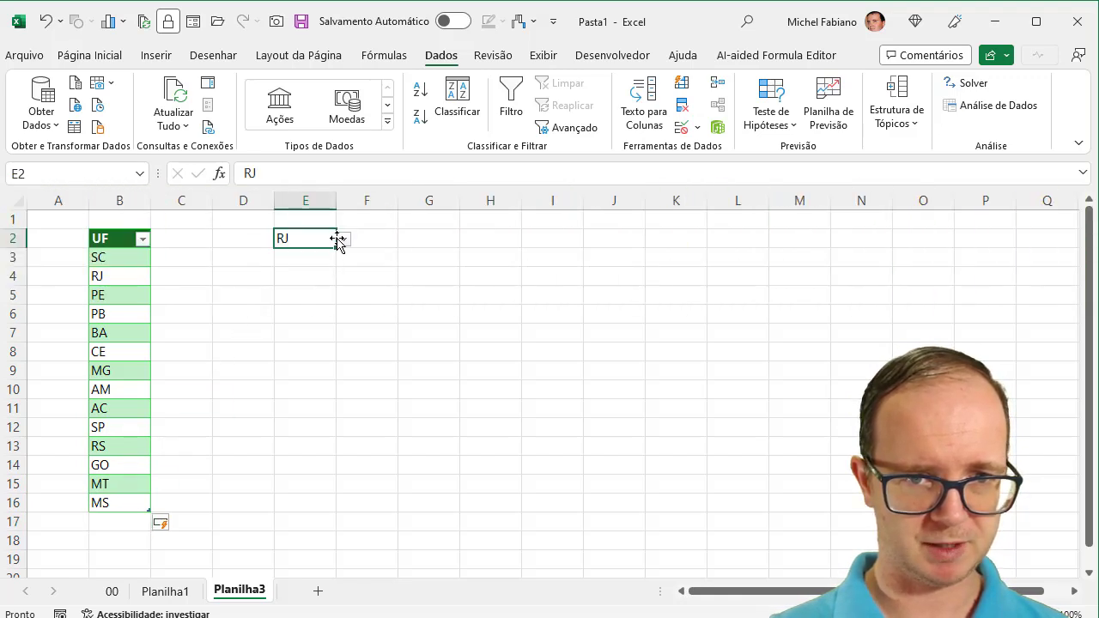
click(344, 241)
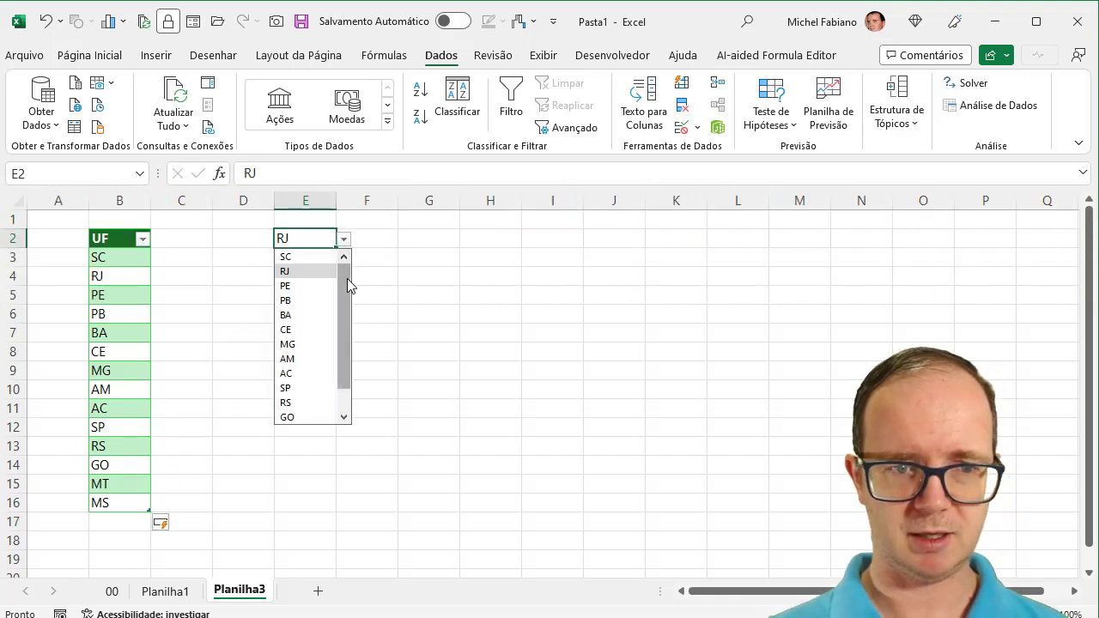
drag(347, 278, 348, 320)
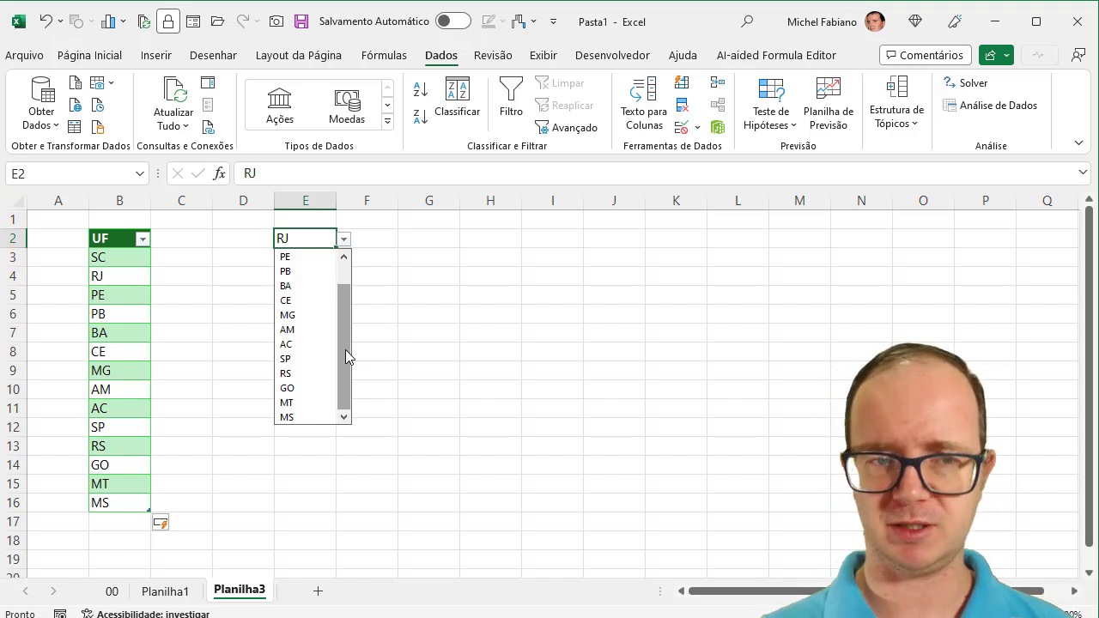
Sort the UF column from A to Z (Classificar de A a Z).
click(142, 243)
click(214, 241)
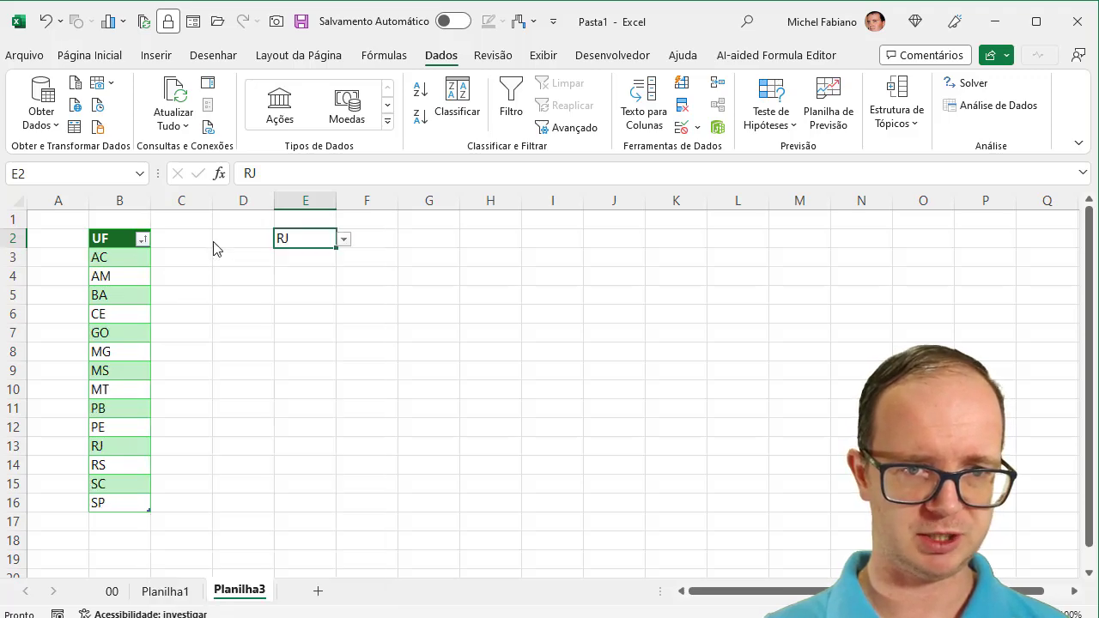
right_click(387, 242)
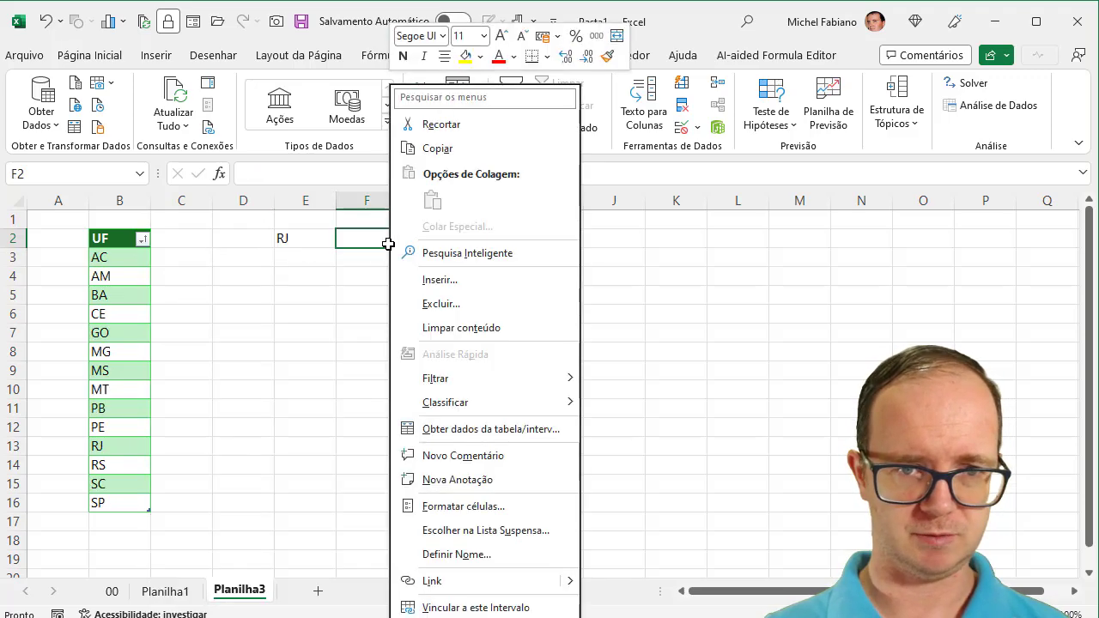
right_click(606, 256)
key(Escape)
Check E2's sorted drop-down by picking AC, CE, MT, PB, then AC again.
click(307, 238)
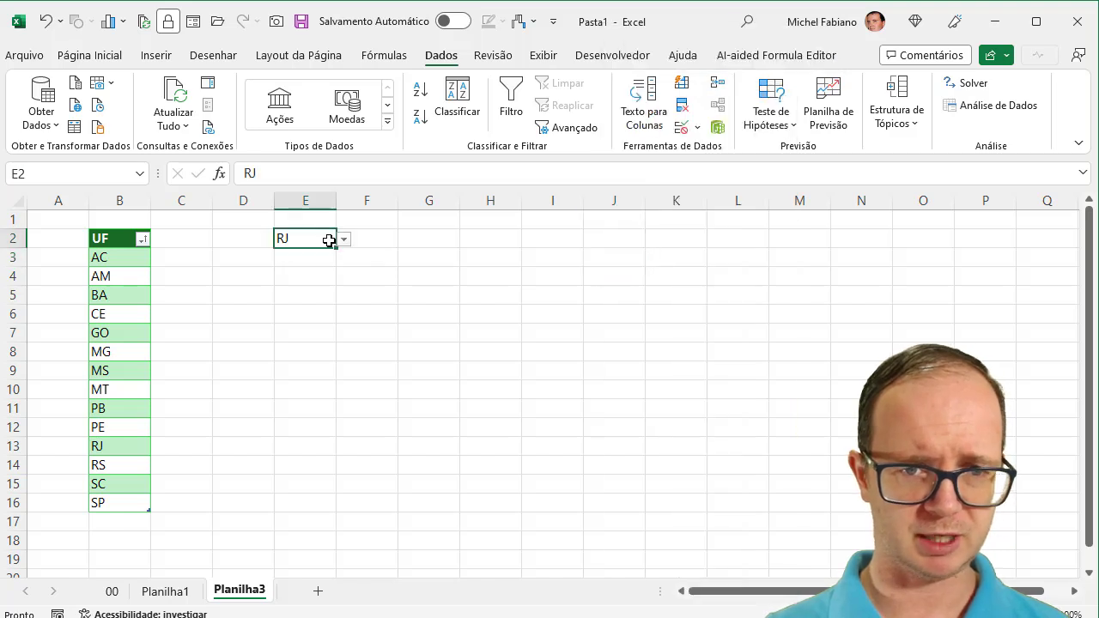
click(343, 239)
click(330, 256)
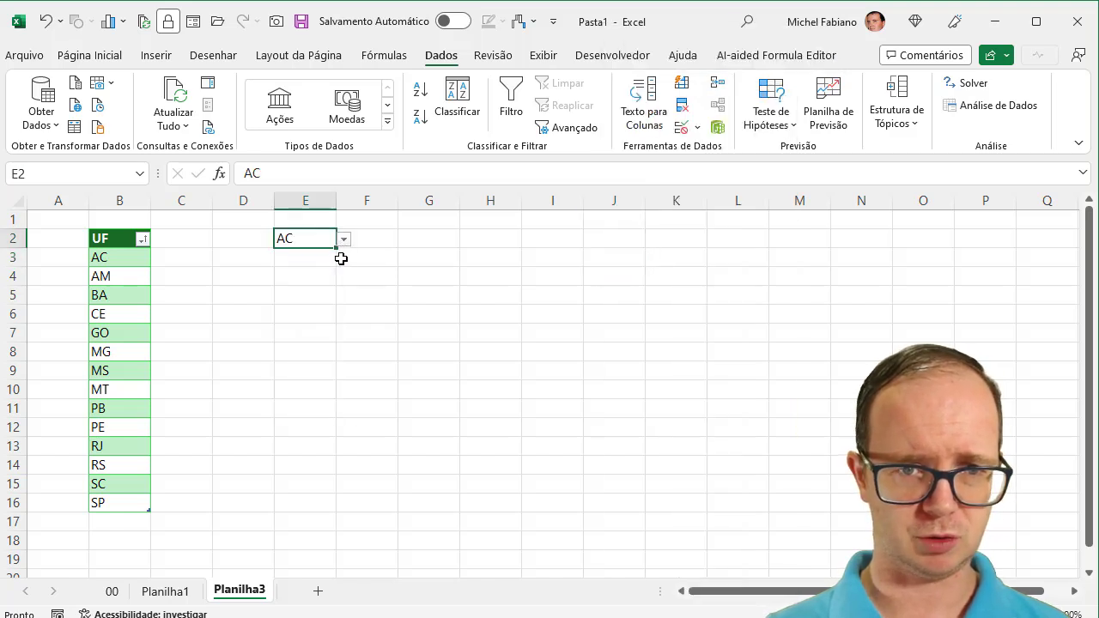
click(344, 239)
click(310, 299)
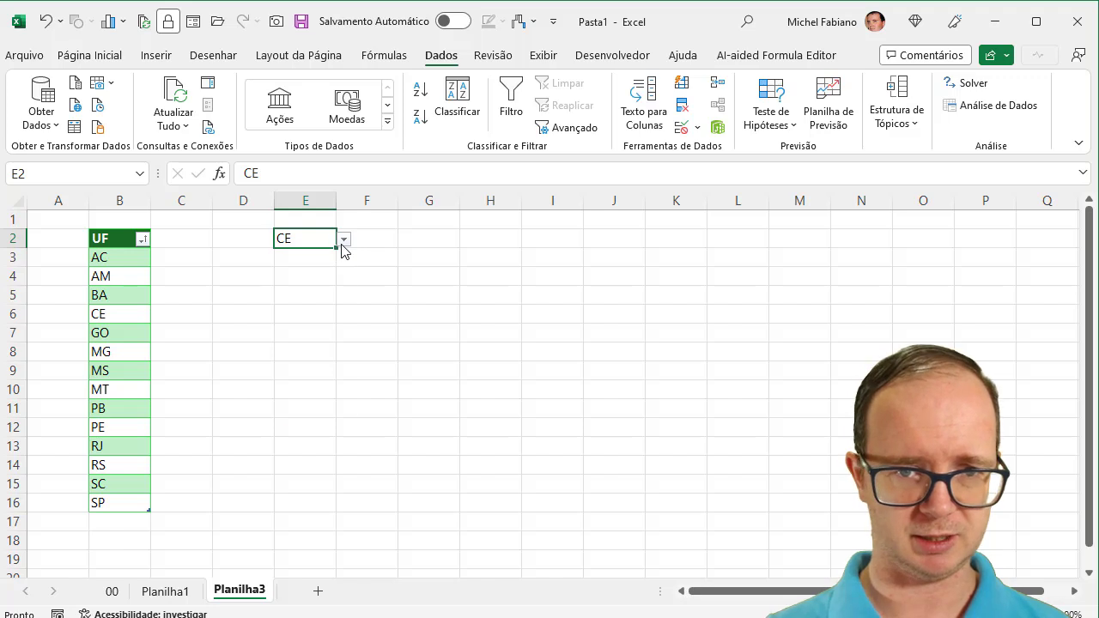
click(344, 240)
click(318, 358)
click(345, 242)
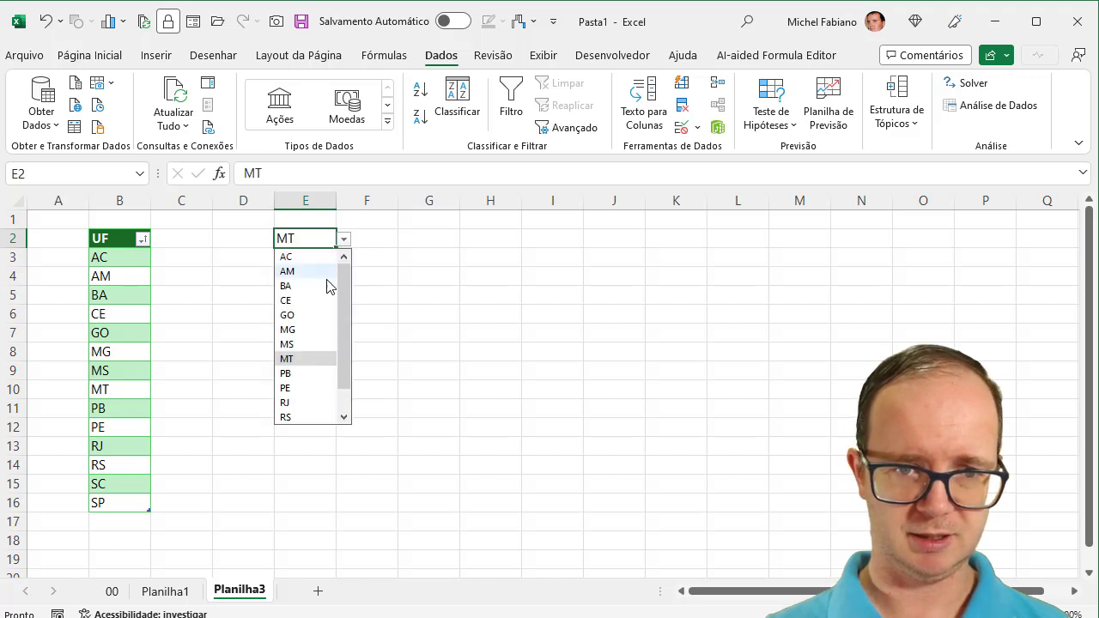
click(306, 377)
click(343, 243)
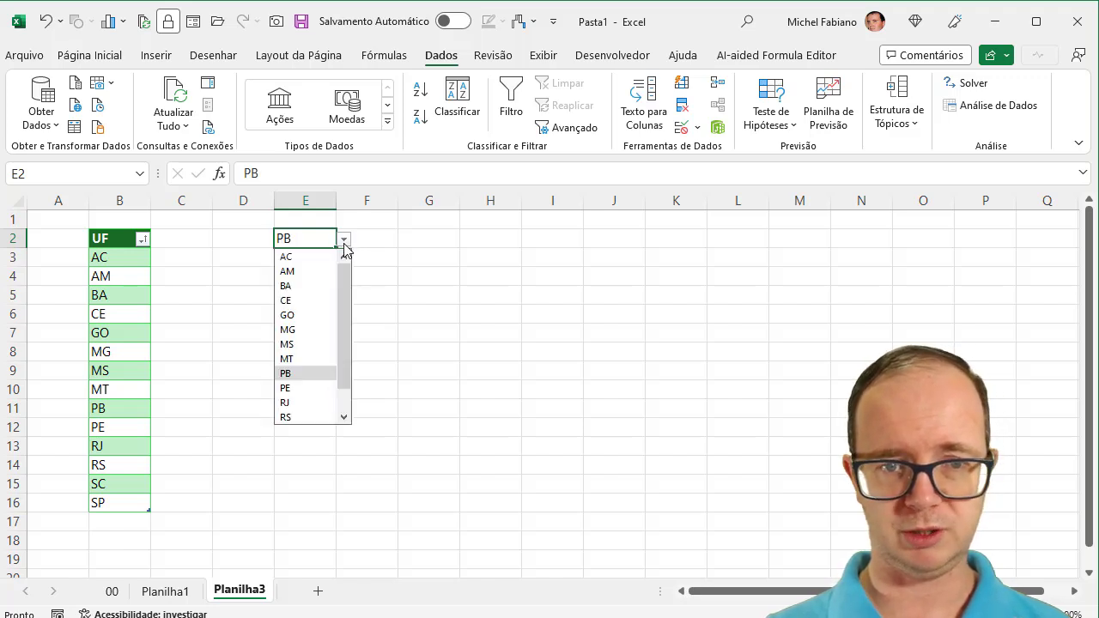
click(321, 257)
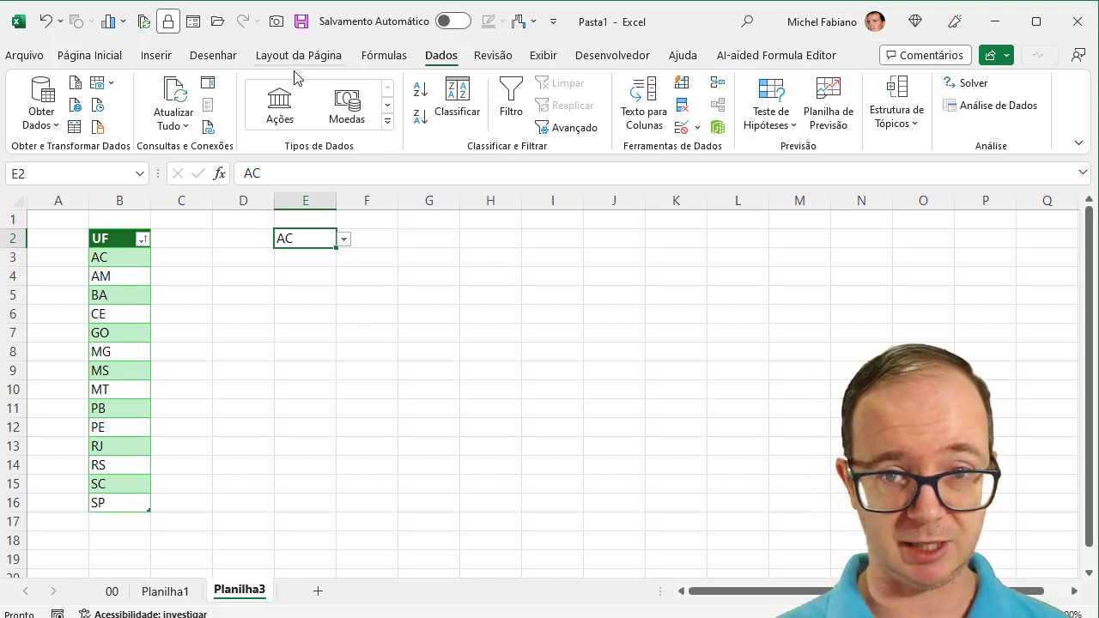
Open Validação de Dados for E2 to review its Lista source =INDIRETO("uf").
click(696, 127)
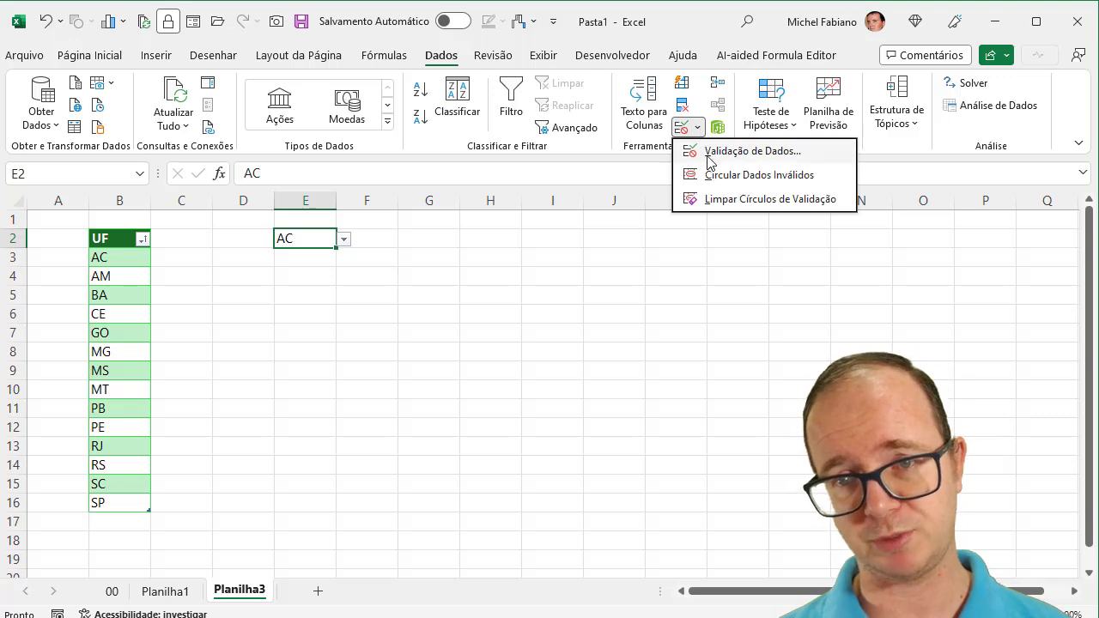
right_click(709, 156)
click(702, 153)
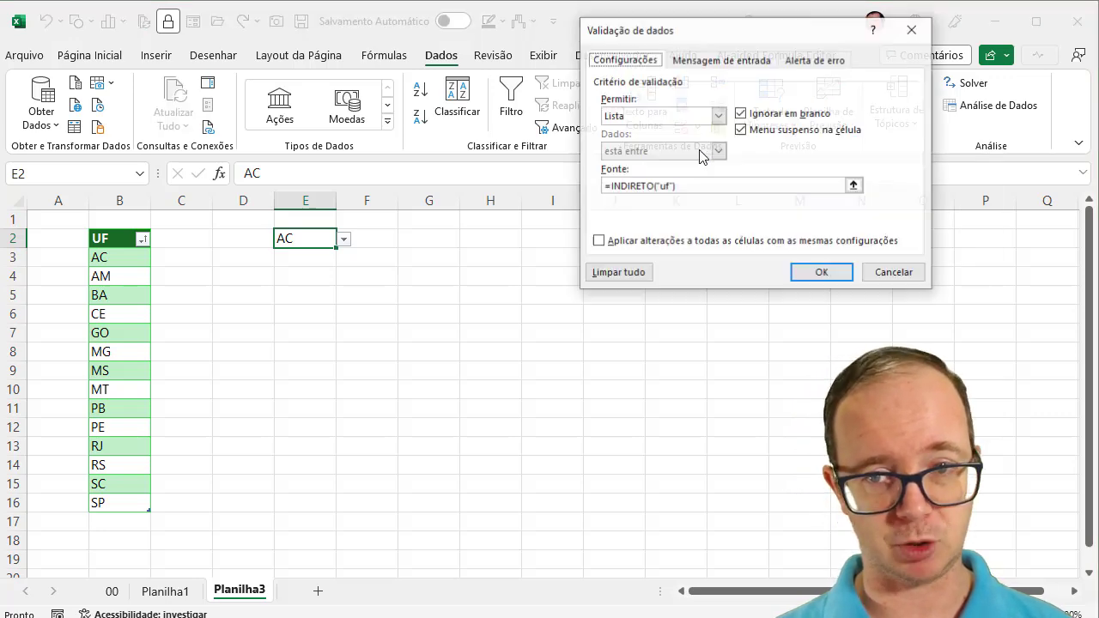